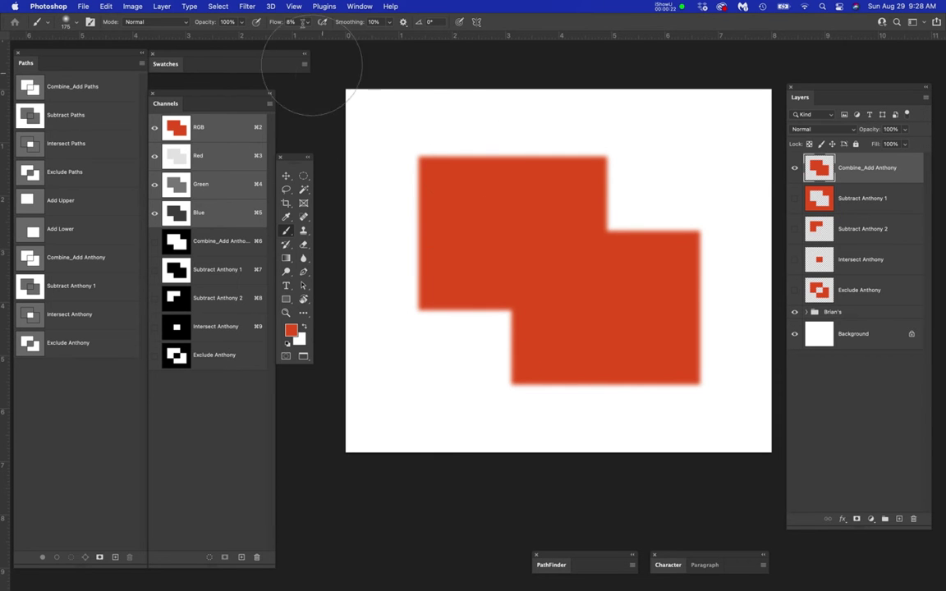
left_click(216, 6)
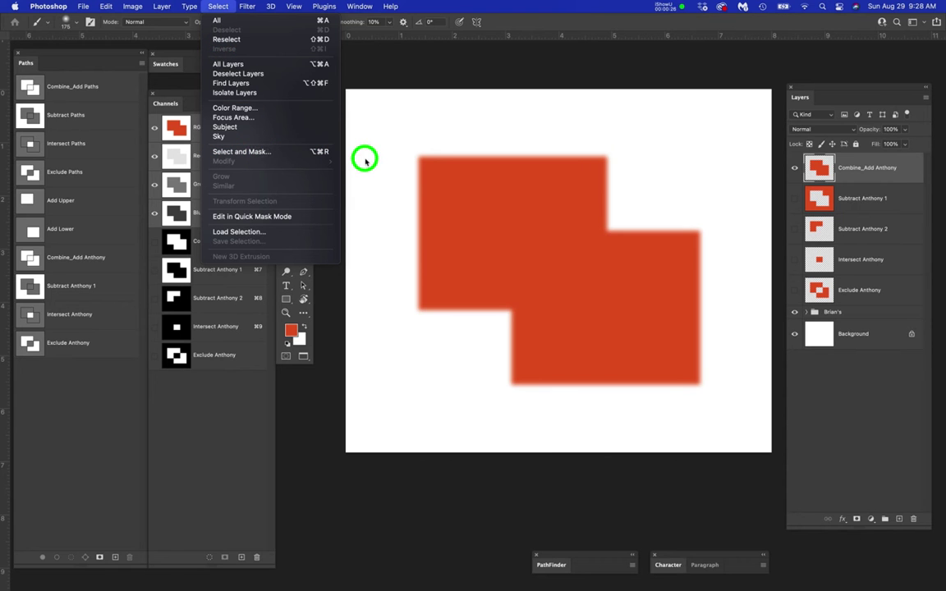
left_click(371, 184)
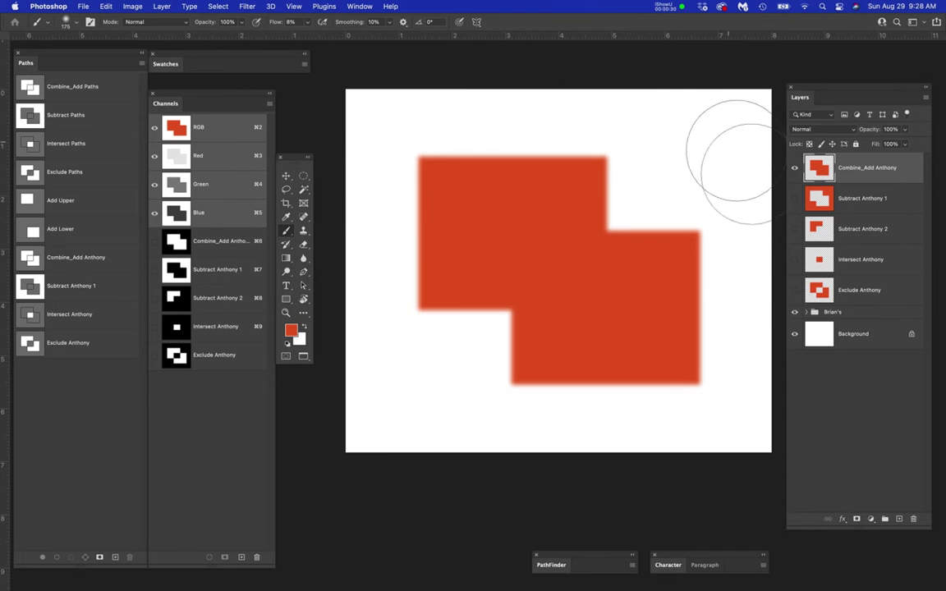
Step: Sample the red of the visible combined shape as the foreground colour for the Brush tool
left_click(795, 169)
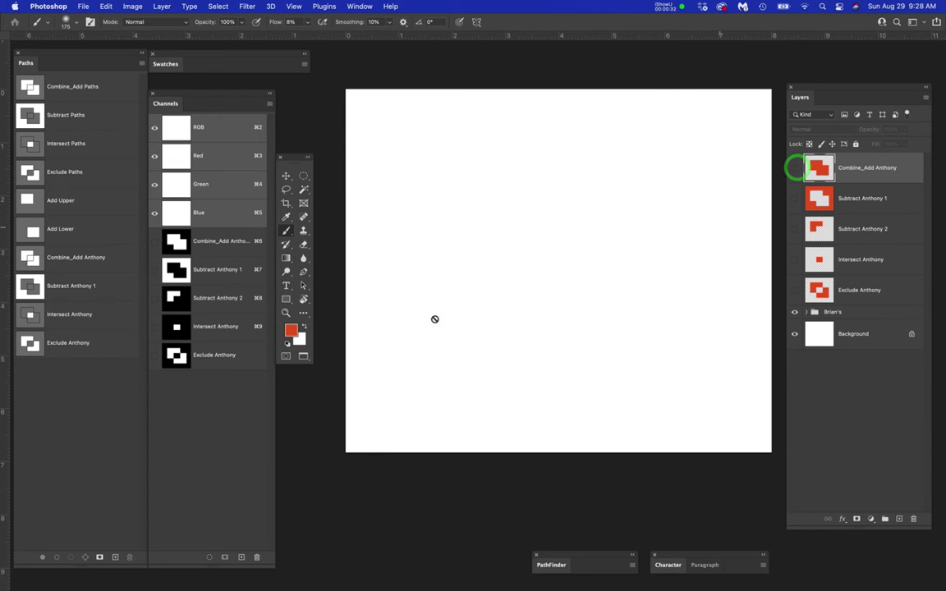
left_click_drag(293, 158, 316, 130)
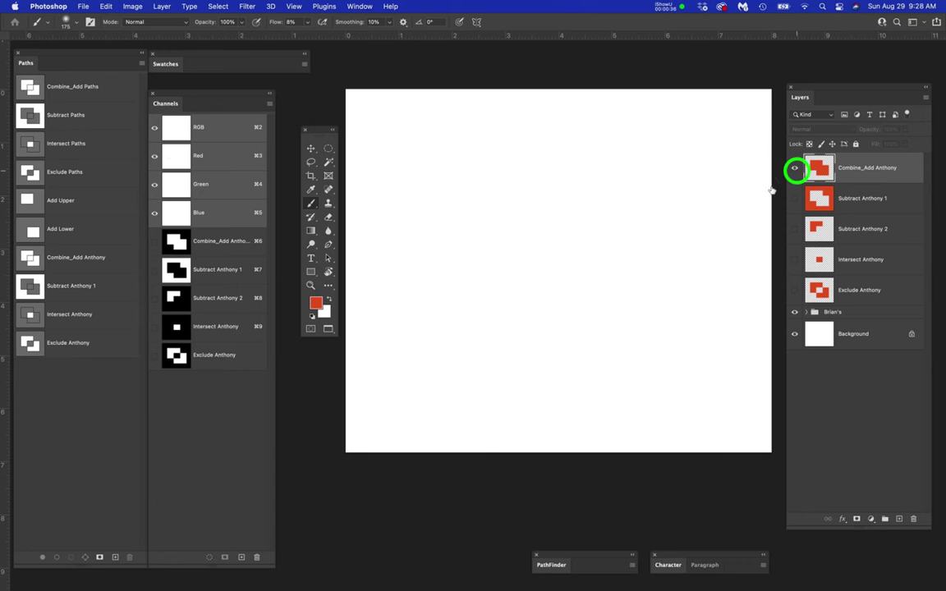
left_click(794, 168)
key("b")
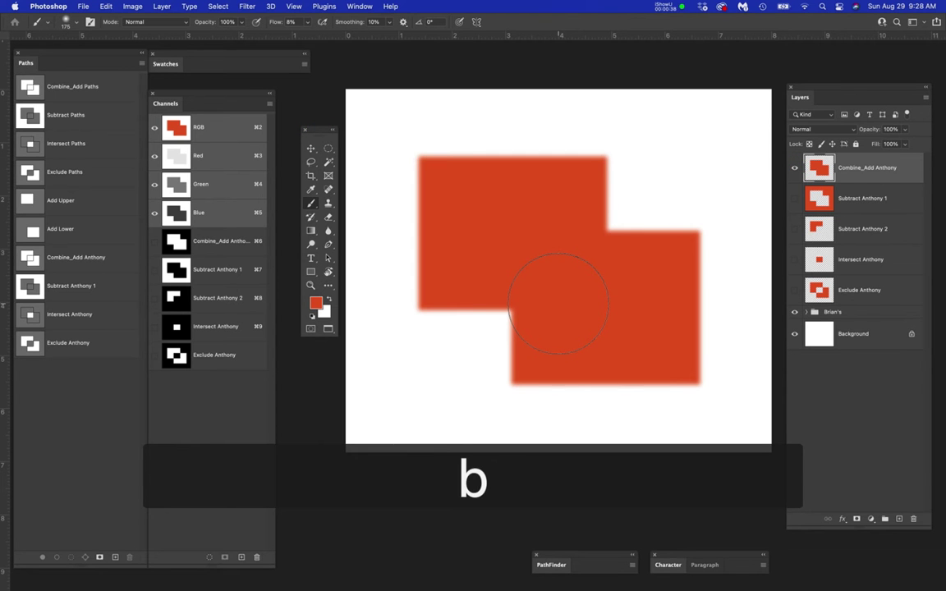
left_click(529, 232, "alt")
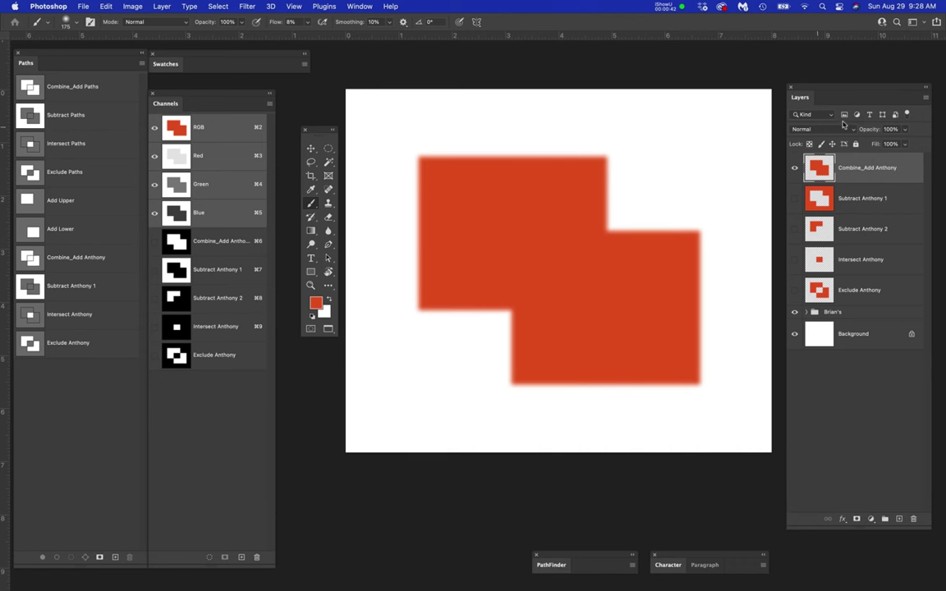
Step: Hide the Combine_Add layer and add a new empty layer above it
left_click(794, 169)
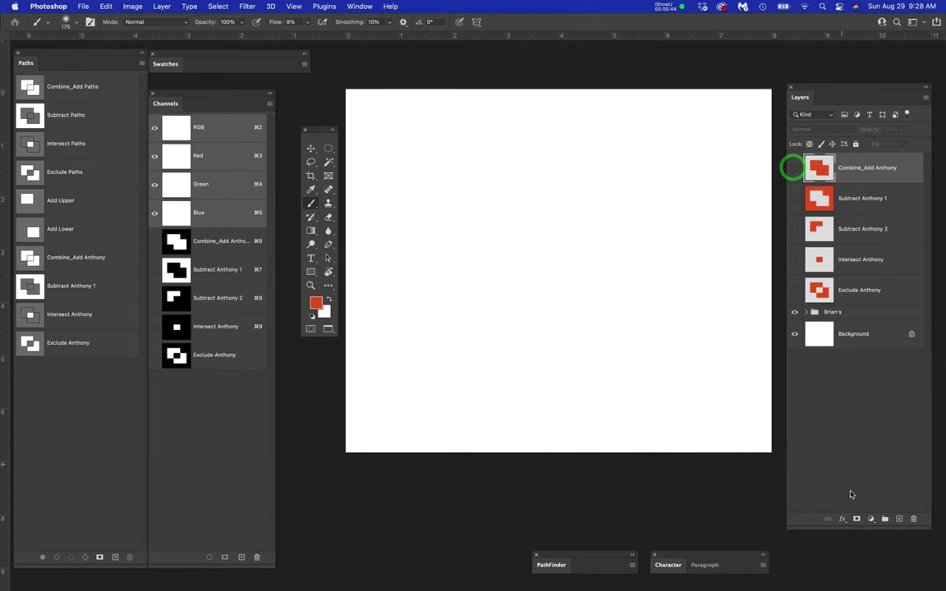
left_click(898, 519)
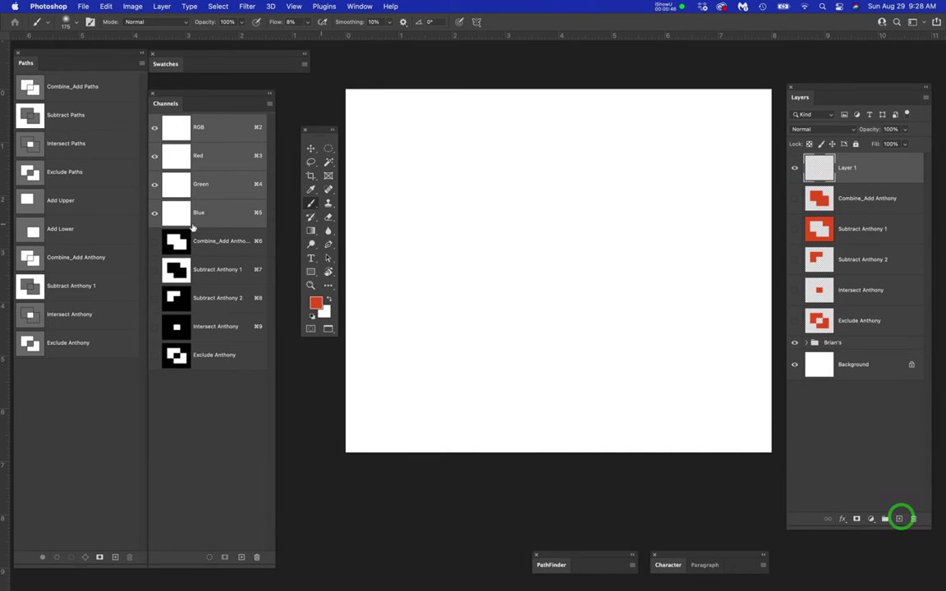
Step: Try filling a selection loaded from Combine_Add Paths with the red foreground colour on the new layer, undo the fill and deselect
left_click(30, 88, "super")
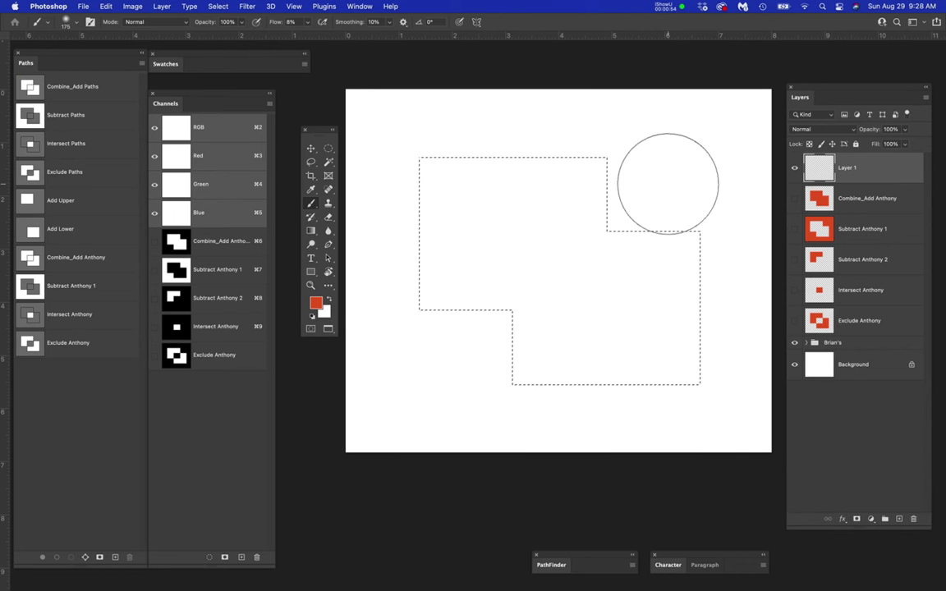
key("alt+BackSpace")
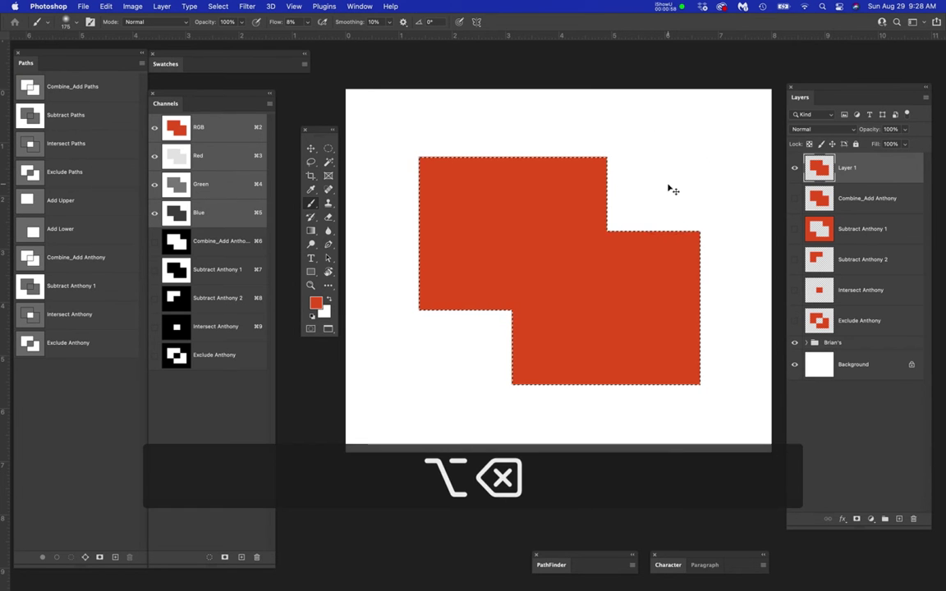
key("super+d")
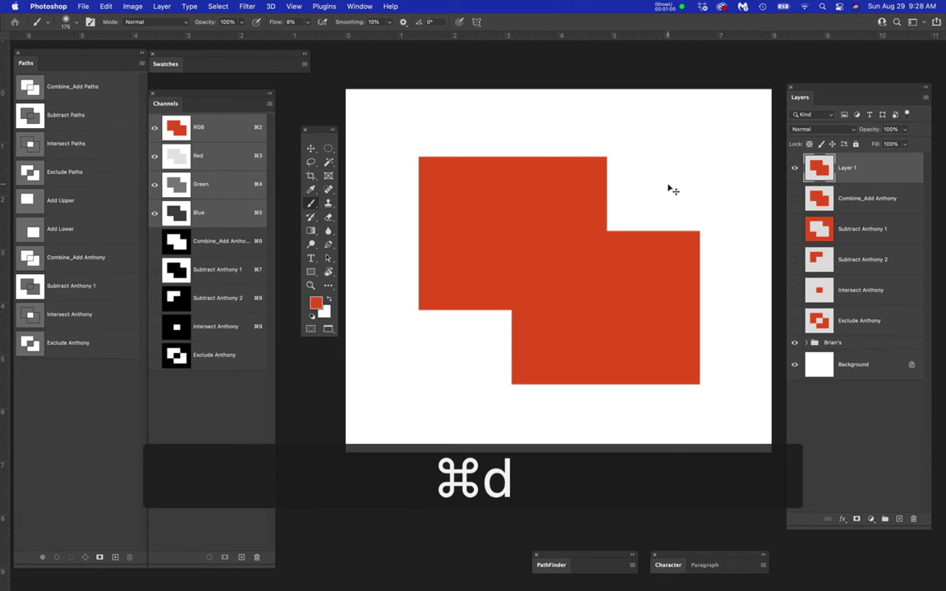
key("super+z")
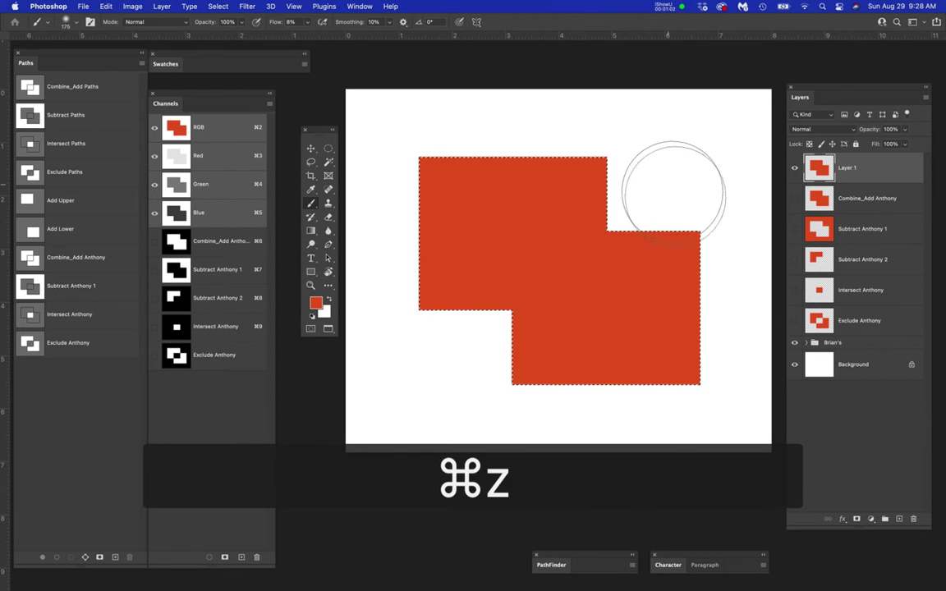
key("super+z")
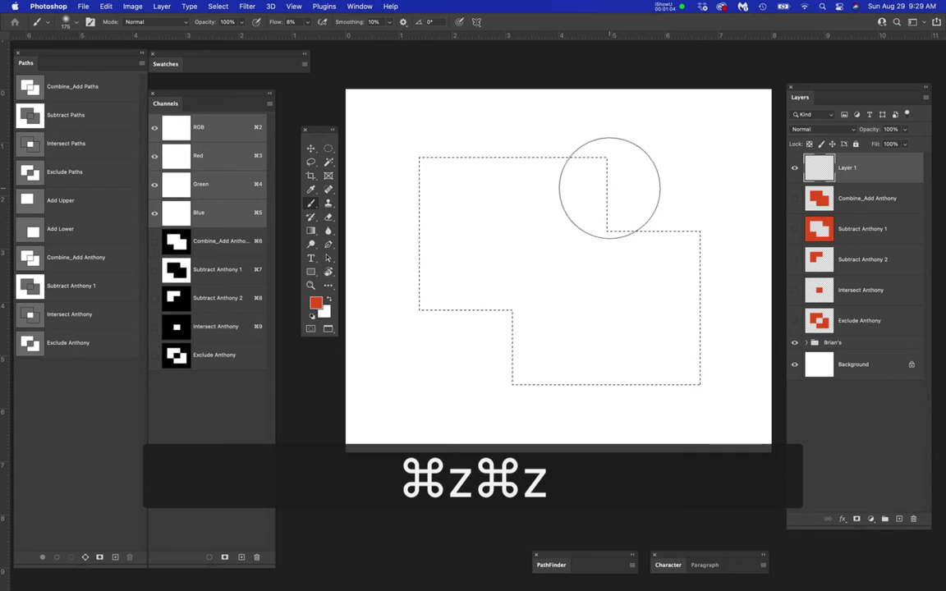
key("super+d")
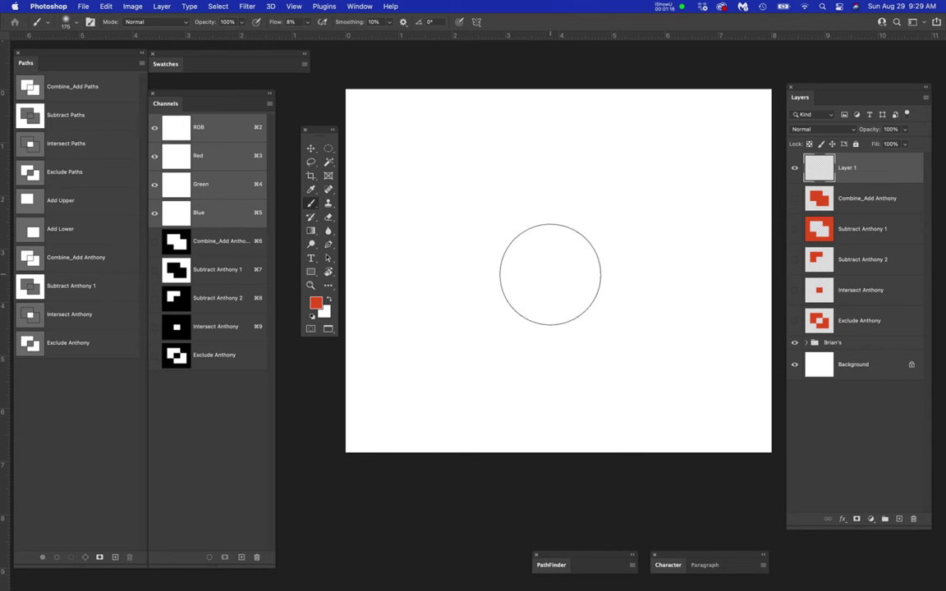
Step: Select the Combine_Add Paths path and rearrange the floating panels, with Channels ahead of Paths and Swatches below the canvas
left_click_drag(322, 136, 304, 141)
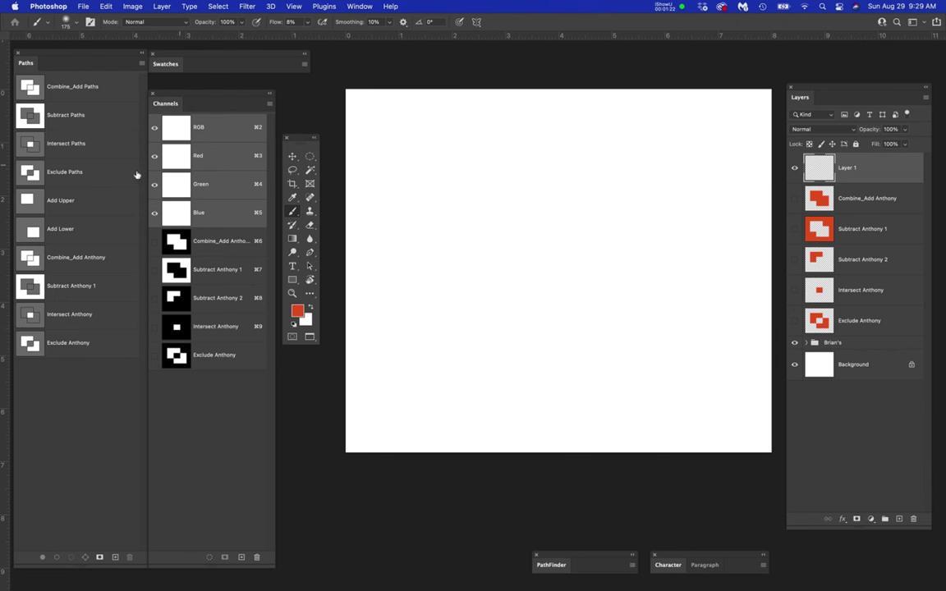
left_click(105, 86)
left_click(106, 55)
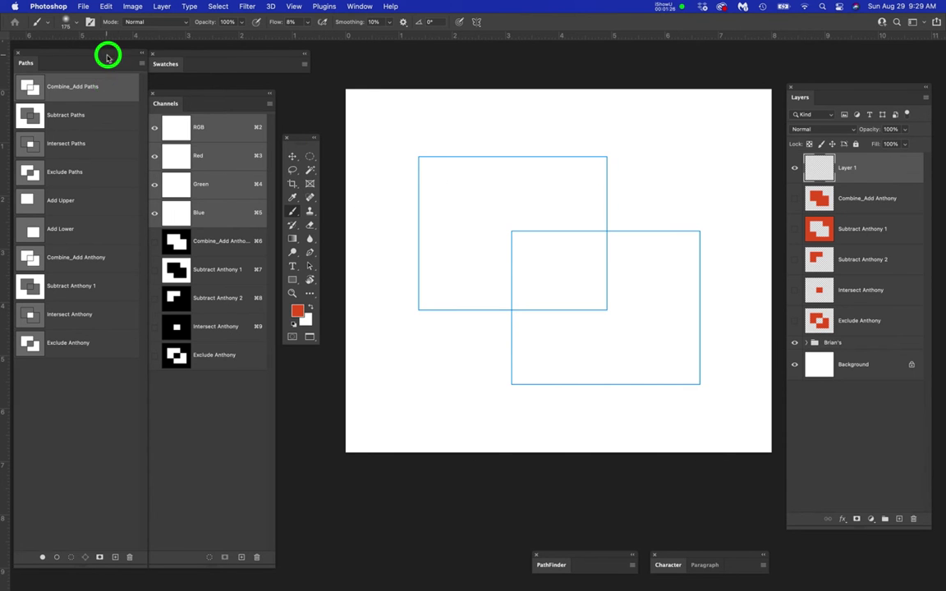
left_click_drag(106, 55, 110, 53)
left_click_drag(179, 51, 613, 499)
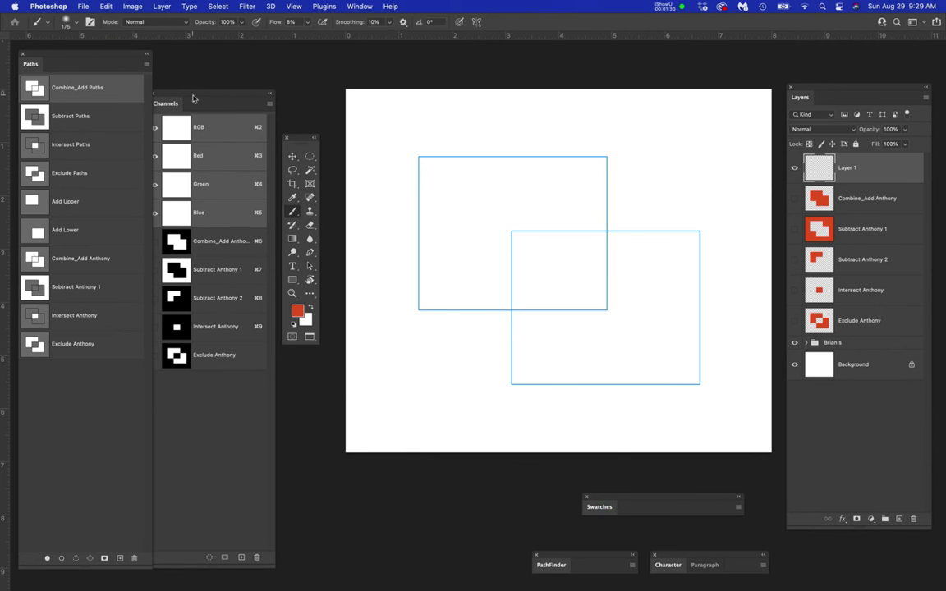
left_click_drag(193, 99, 50, 259)
left_click_drag(128, 56, 251, 52)
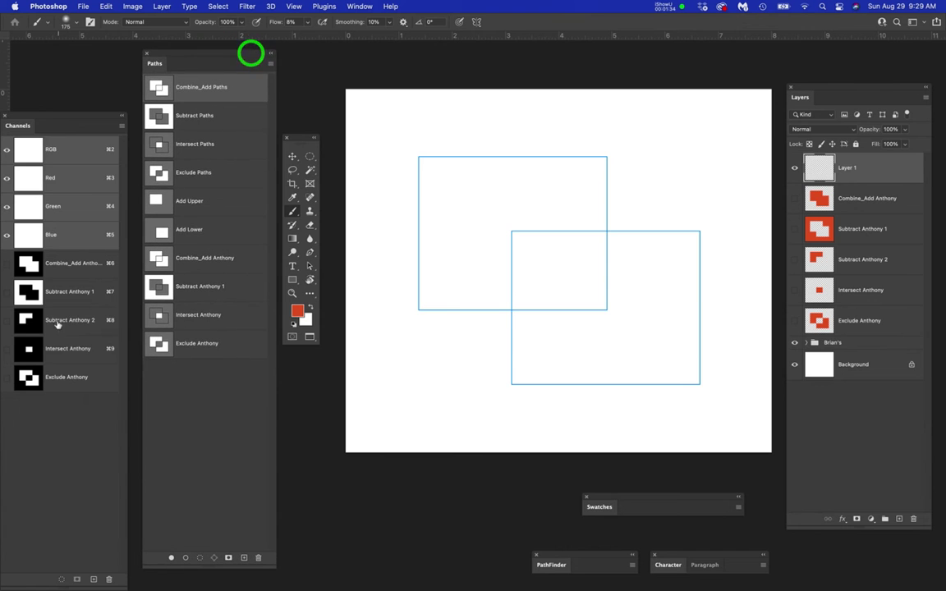
left_click_drag(98, 126, 108, 61)
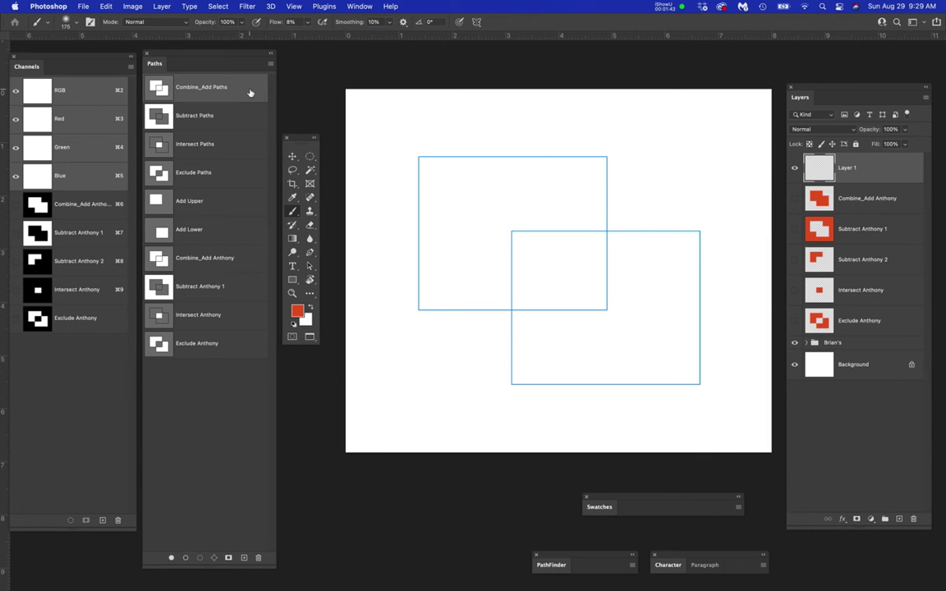
Step: Make a new anti-aliased selection from Combine_Add Paths with a feather radius of 10 pixels
right_click(248, 90)
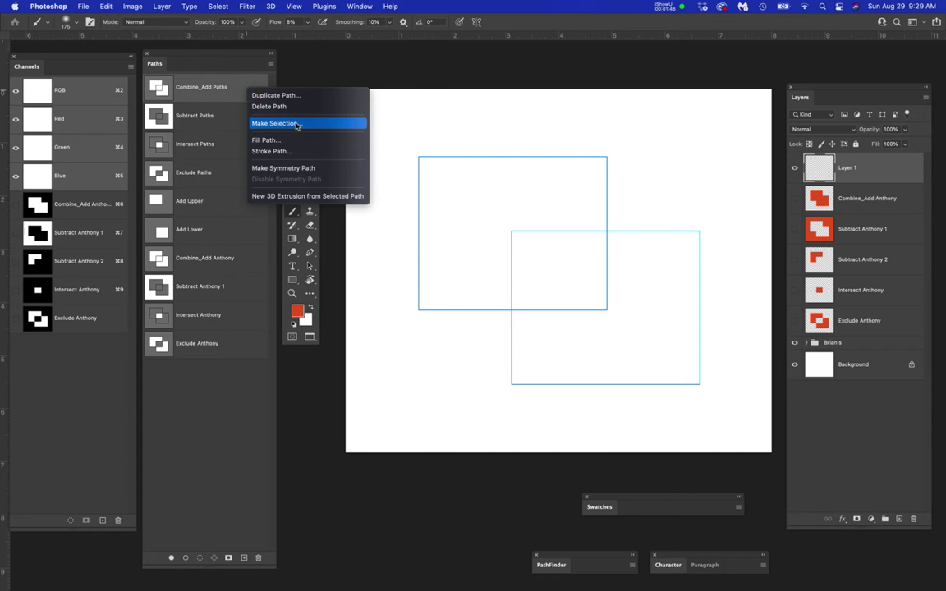
left_click(300, 124)
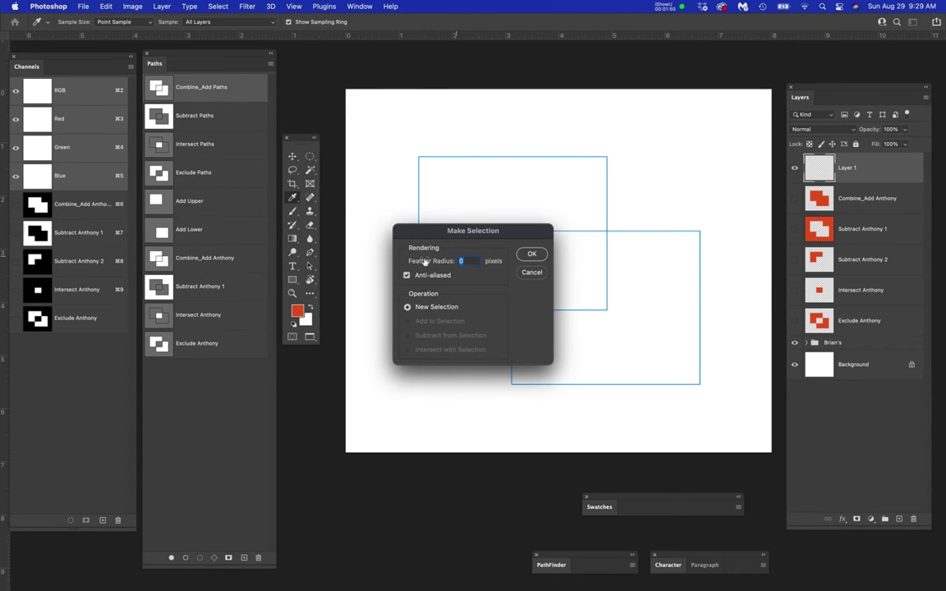
left_click(456, 263)
type("10")
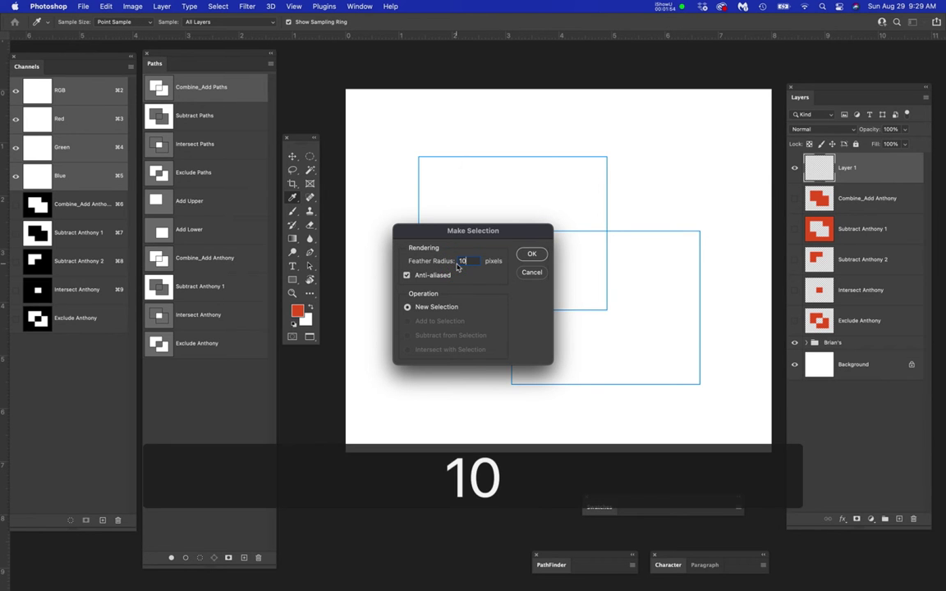
left_click(532, 256)
key("b")
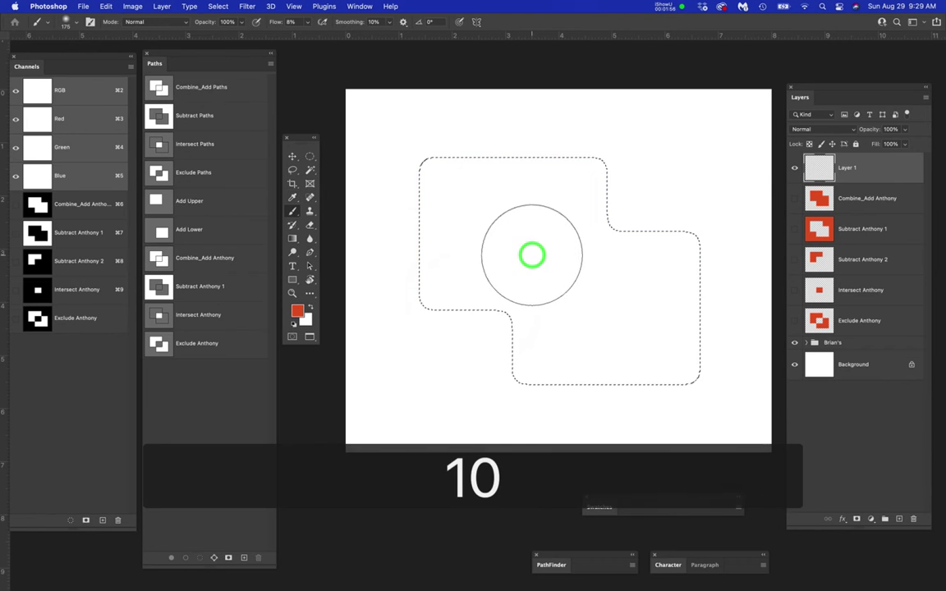
Step: Fill the feathered selection on Layer 1 with the red foreground colour, hide the layer and deselect
left_click(878, 172)
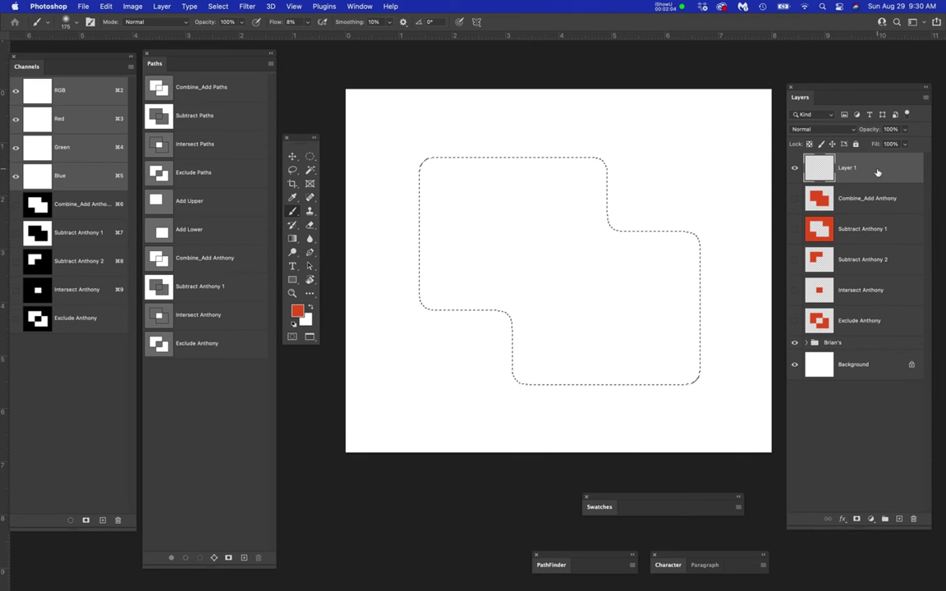
key("alt+BackSpace")
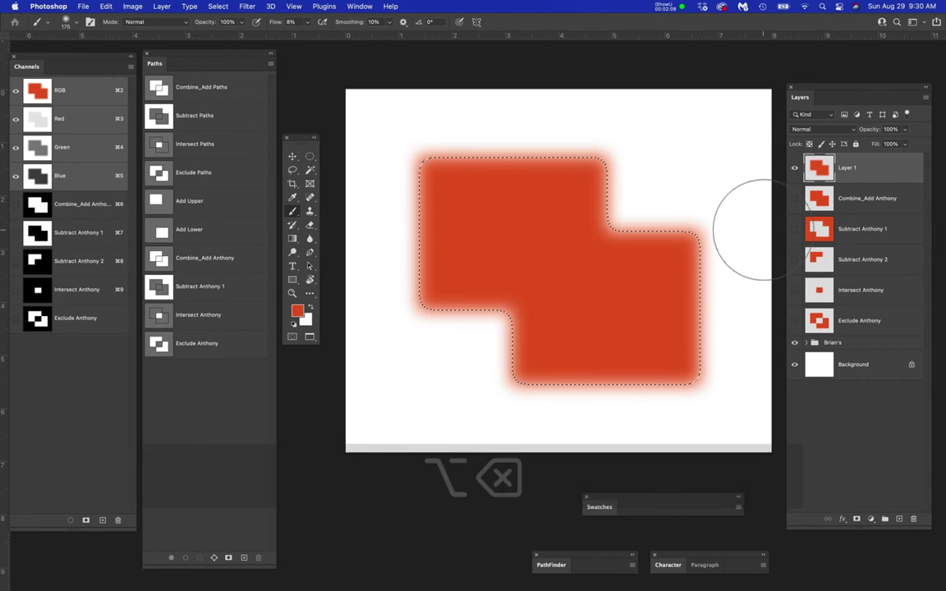
left_click(794, 169)
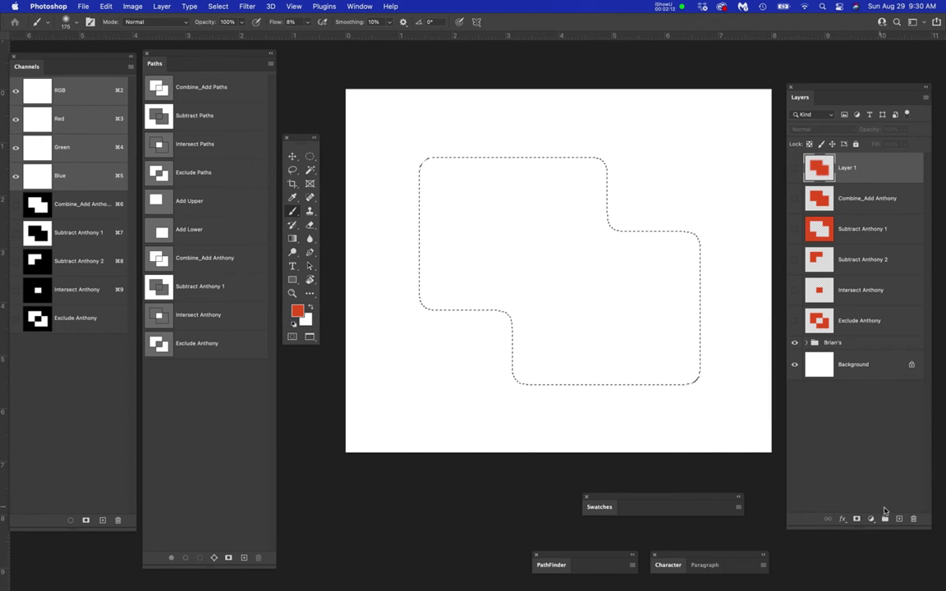
key("super+d")
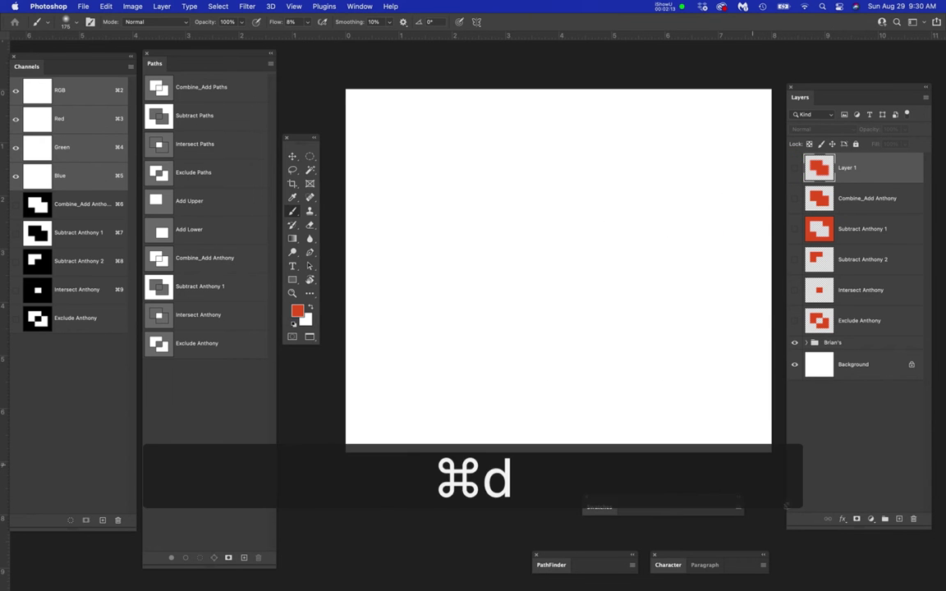
Step: Add another new layer and load the Intersect Paths path as a feathered selection
left_click(900, 519)
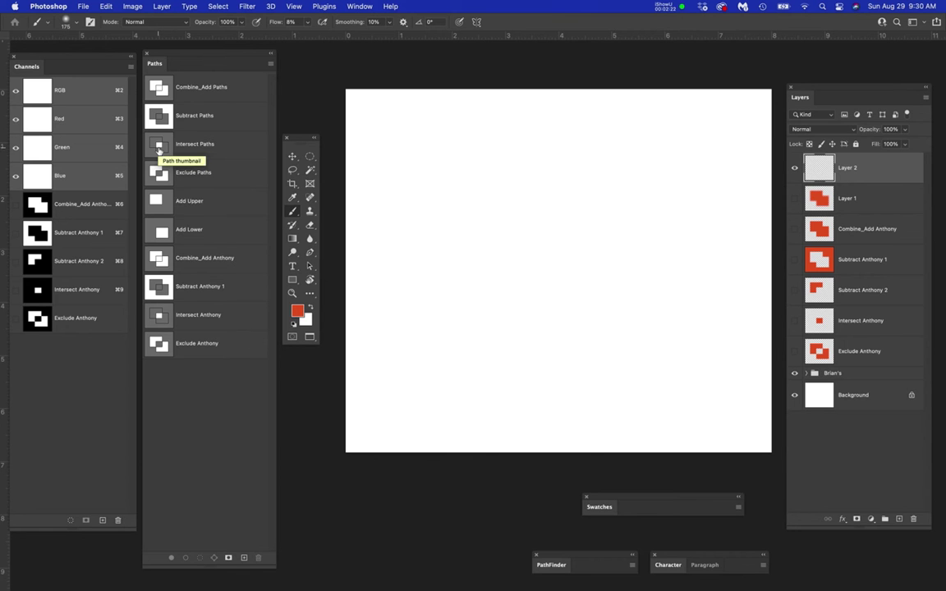
left_click(158, 146, "super")
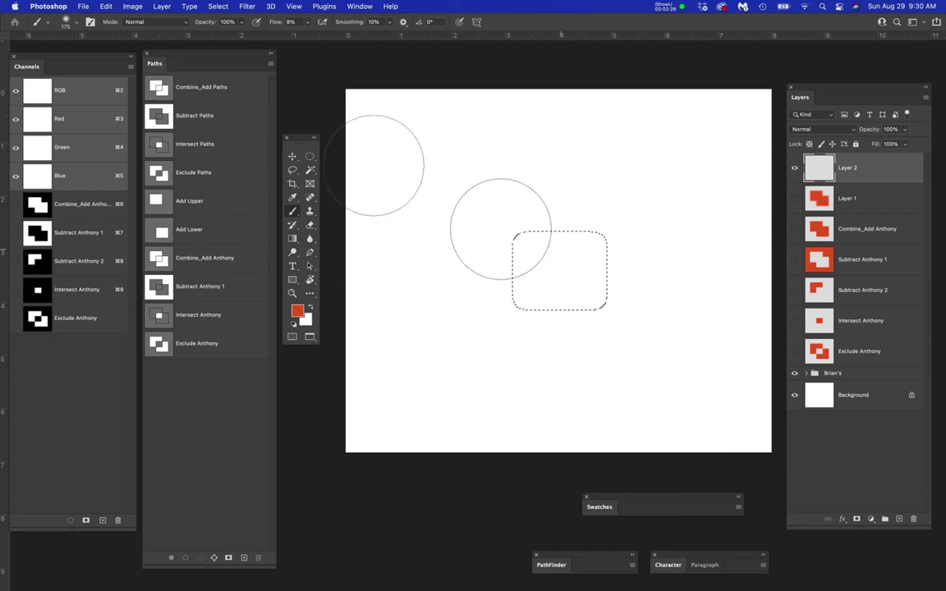
right_click(234, 144)
left_click(217, 143)
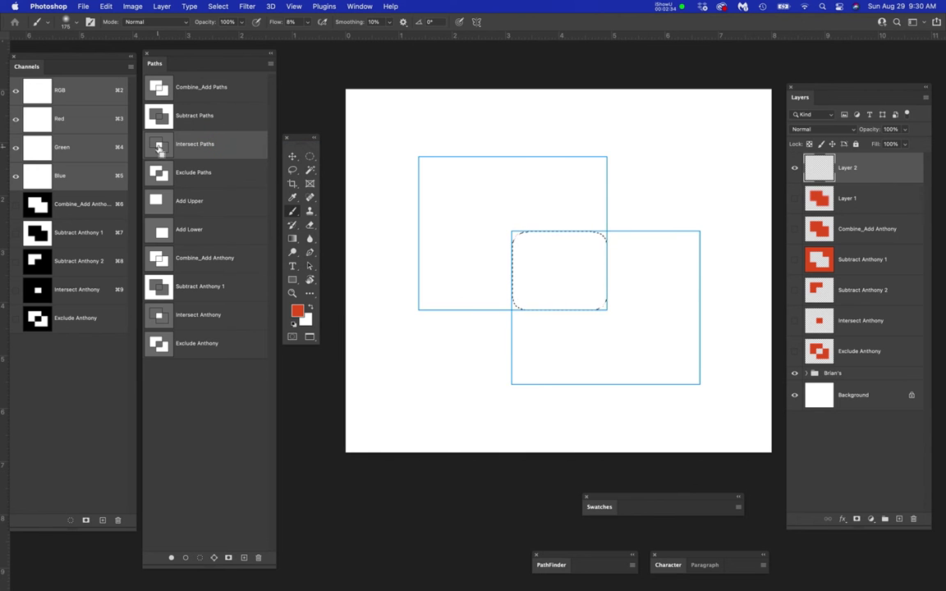
left_click(156, 144)
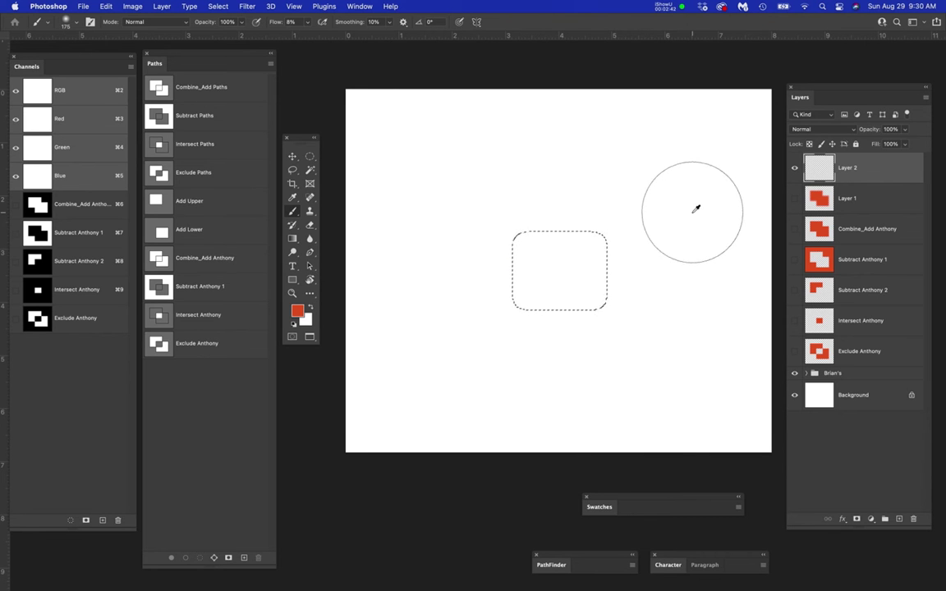
Step: Try filling the feathered intersection on Layer 2 with the red foreground colour, undo the fill and clear the selection
key("alt+BackSpace")
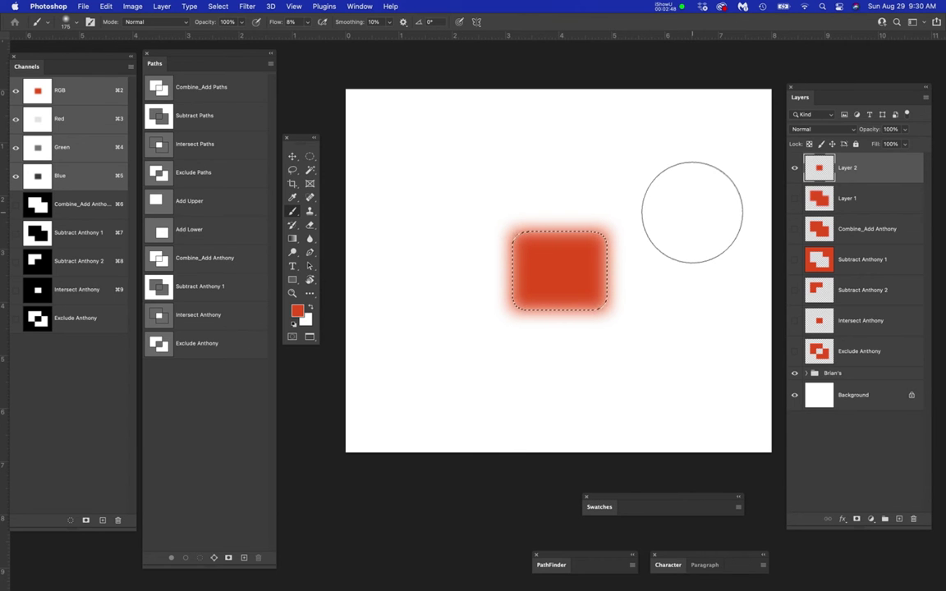
key("super+d")
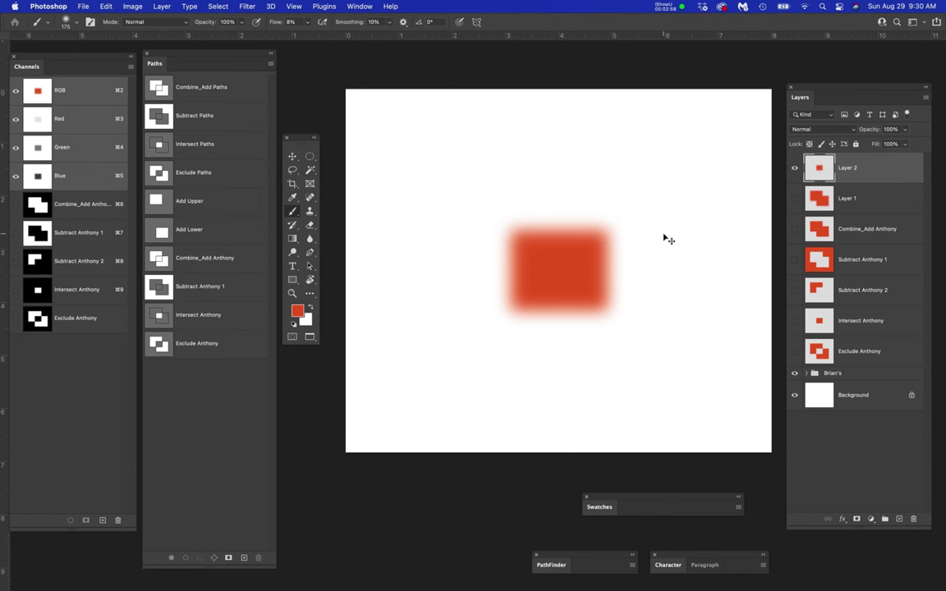
key("super+z")
key("super+z")
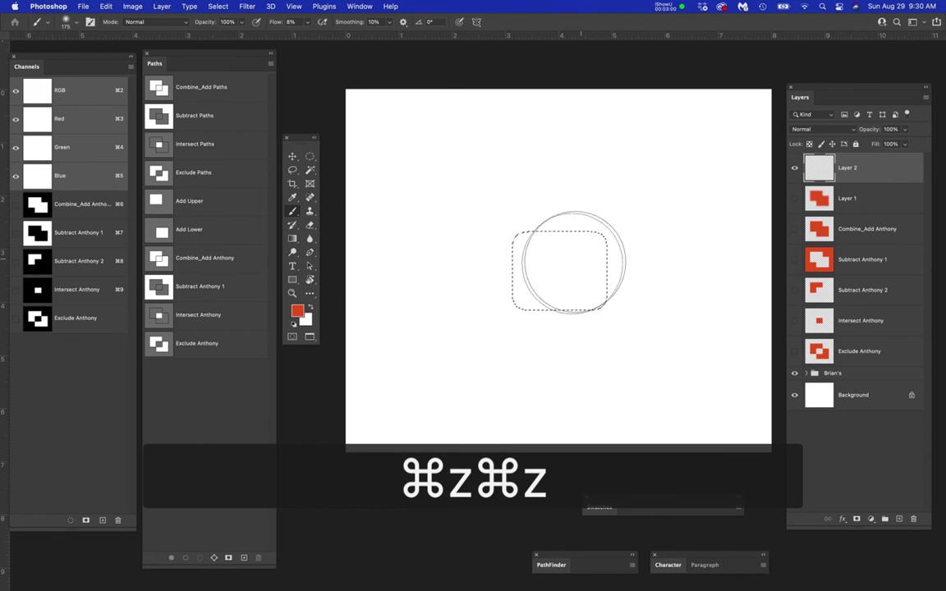
key("super+d")
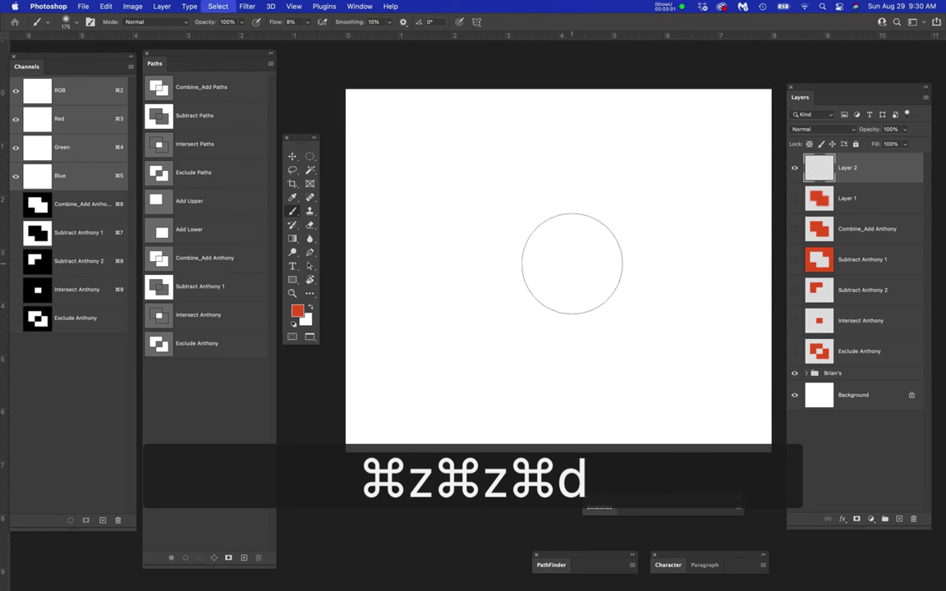
right_click(242, 146)
left_click(275, 180)
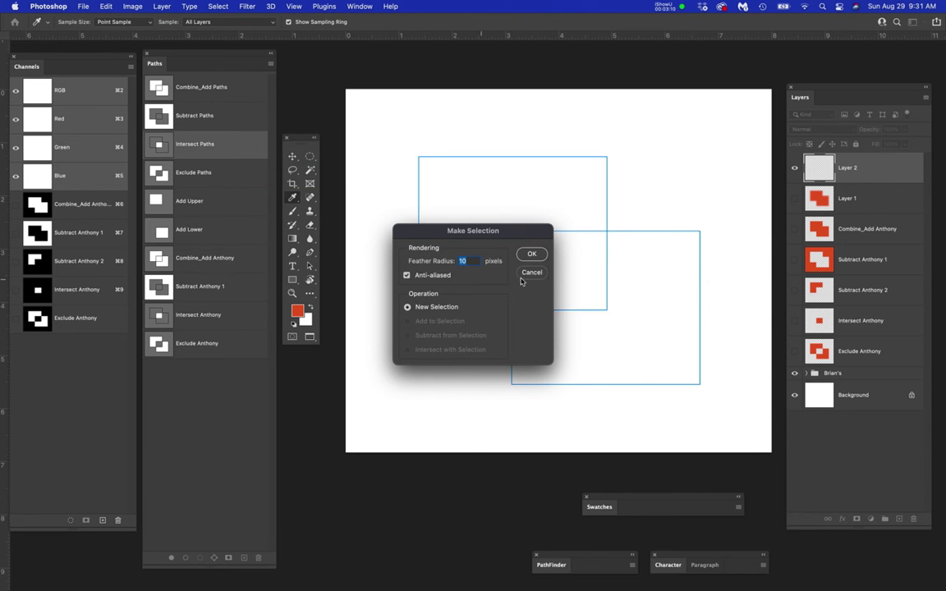
left_click(528, 271)
key("b")
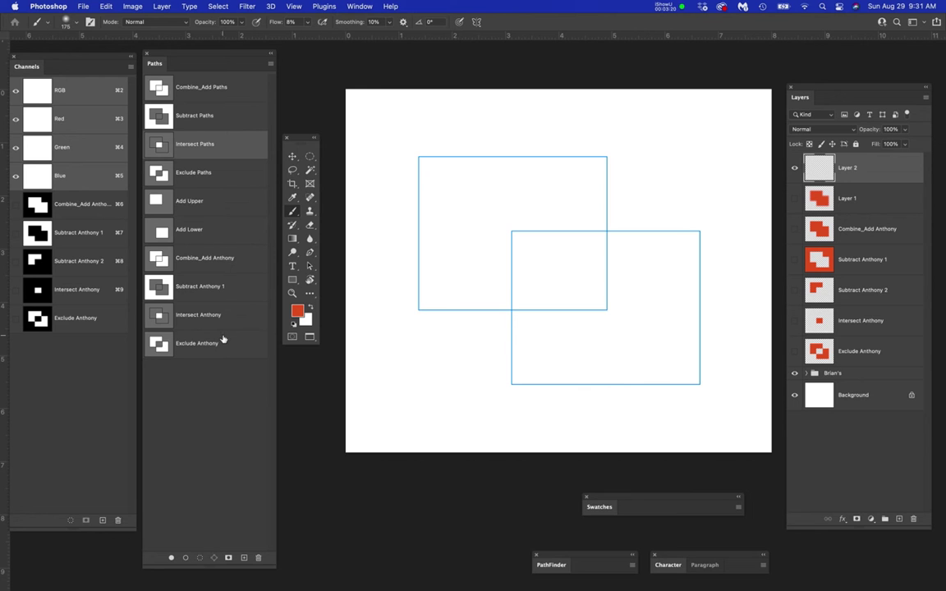
Step: Load the Intersect Paths path as a selection and try feathering it with a radius of 0 and then 0.1 pixels
left_click(234, 144)
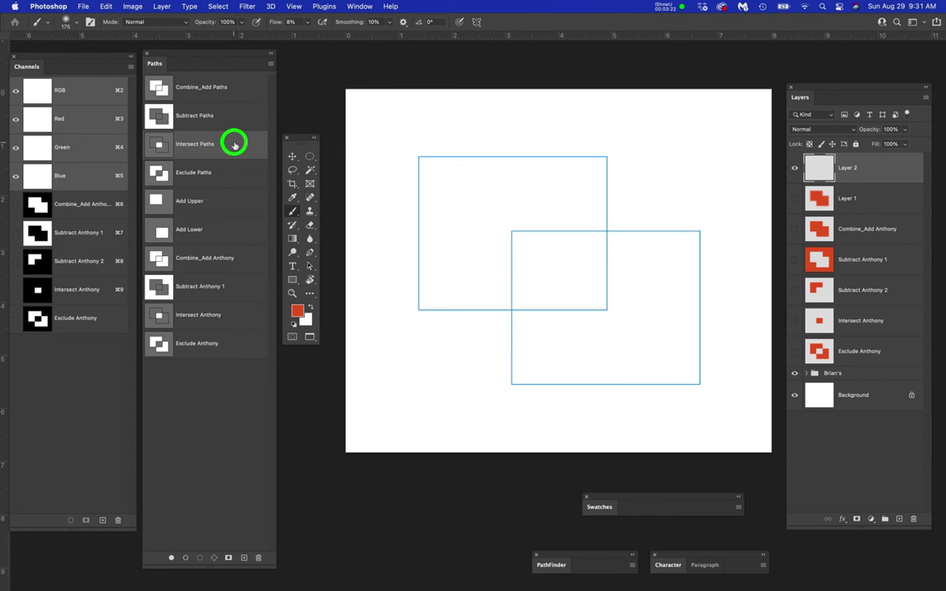
left_click(161, 148, "super")
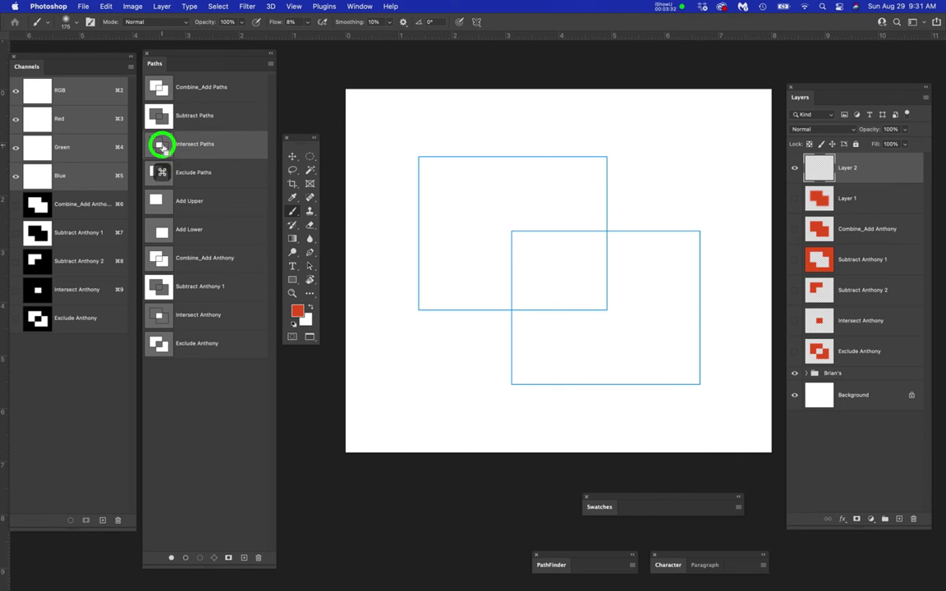
left_click(218, 6)
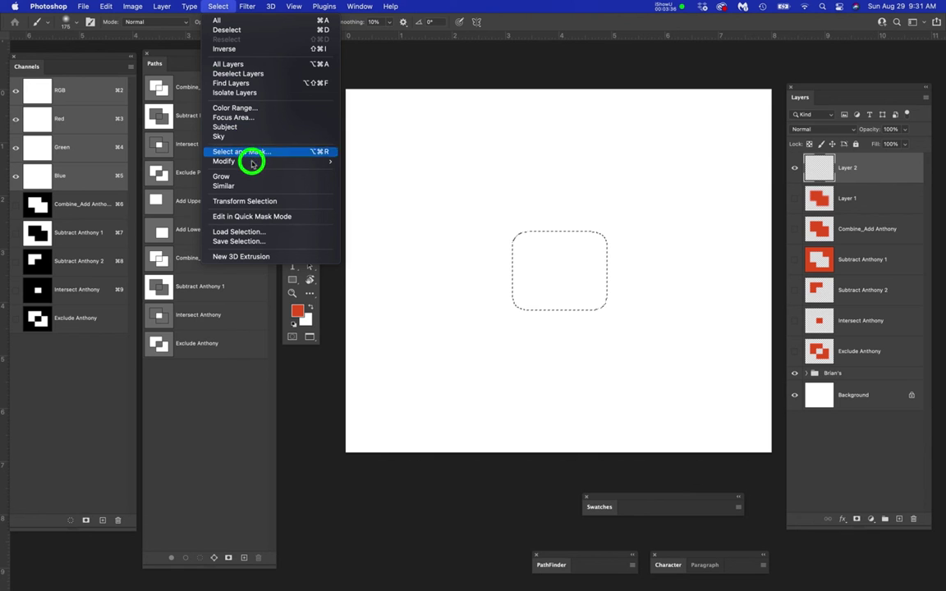
mouse_move(332, 161)
left_click(367, 196)
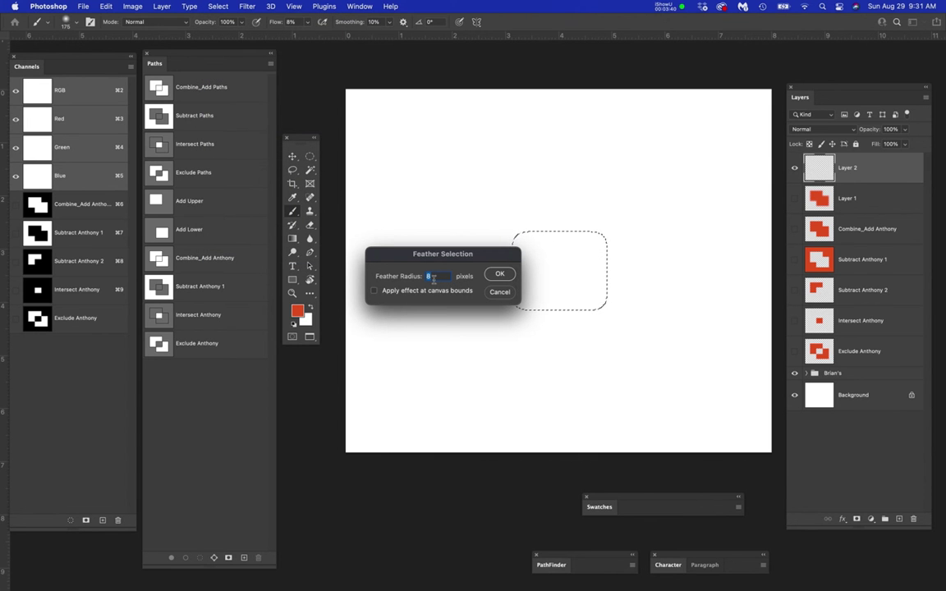
type("0")
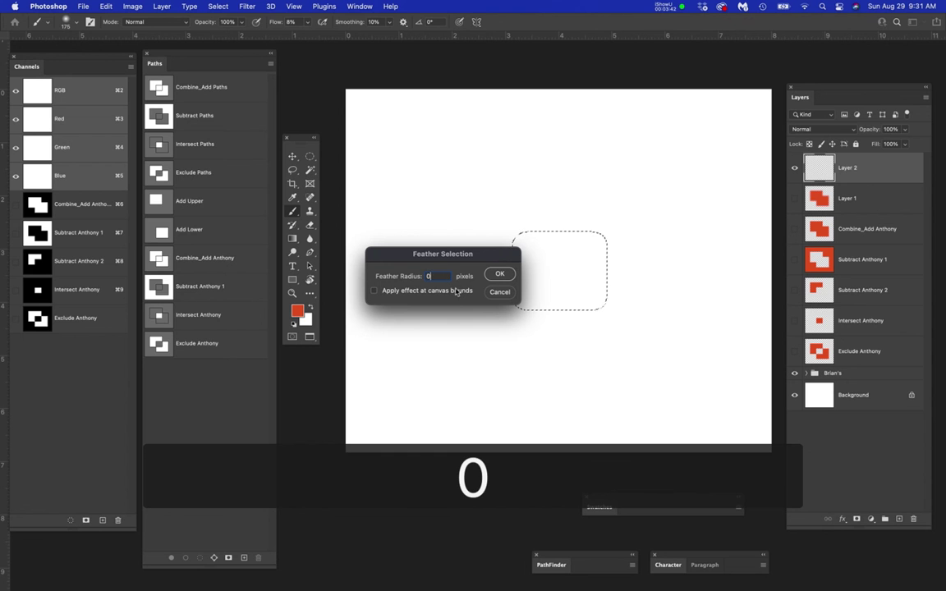
left_click(502, 275)
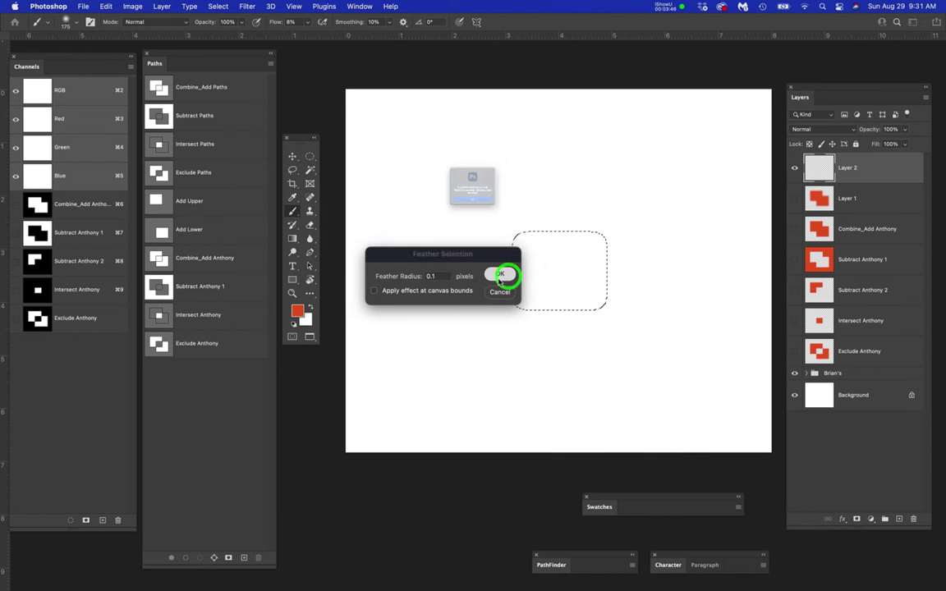
left_click(490, 226)
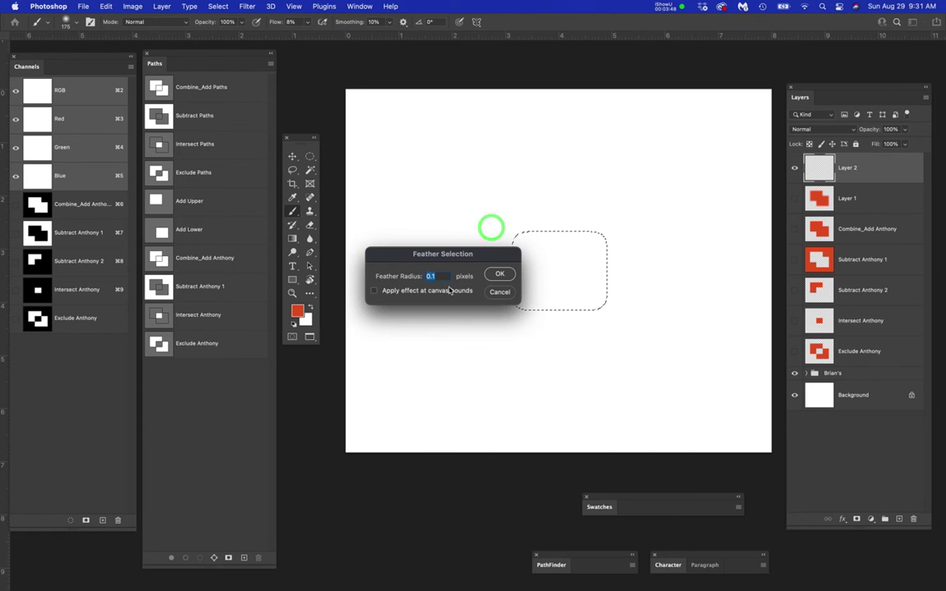
left_click(502, 275)
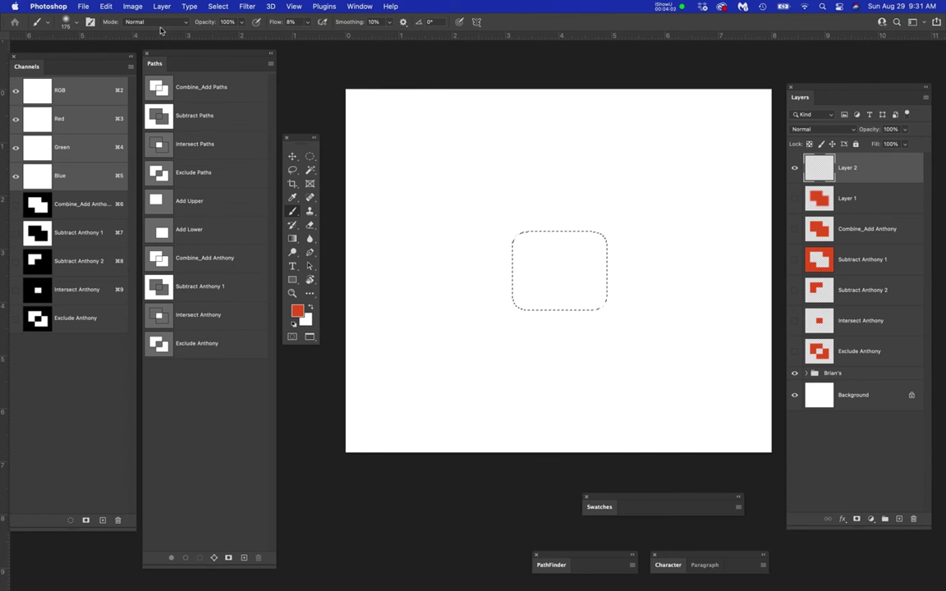
Step: Check the Elliptical Marquee tool's feather setting and clear the selection
key("m")
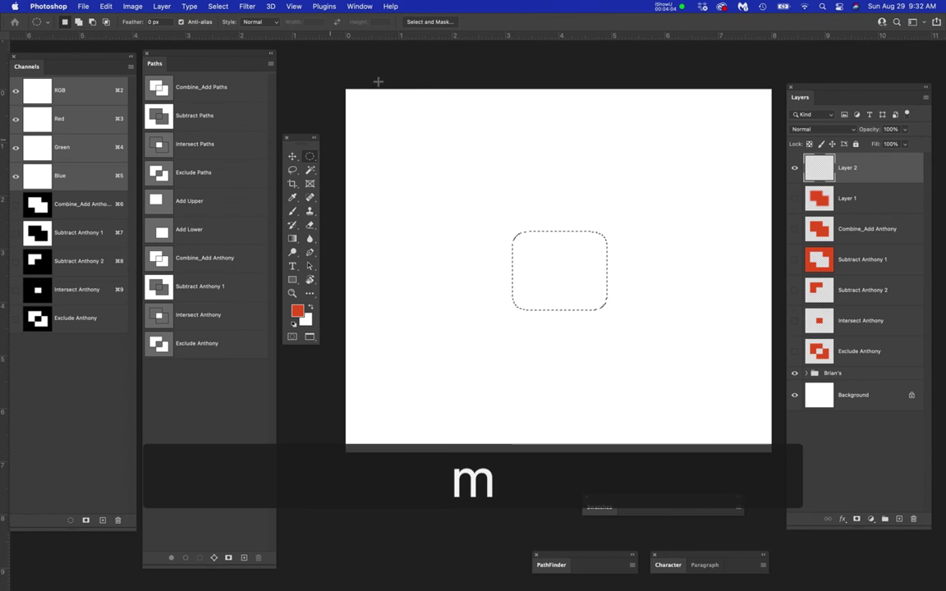
left_click(153, 22)
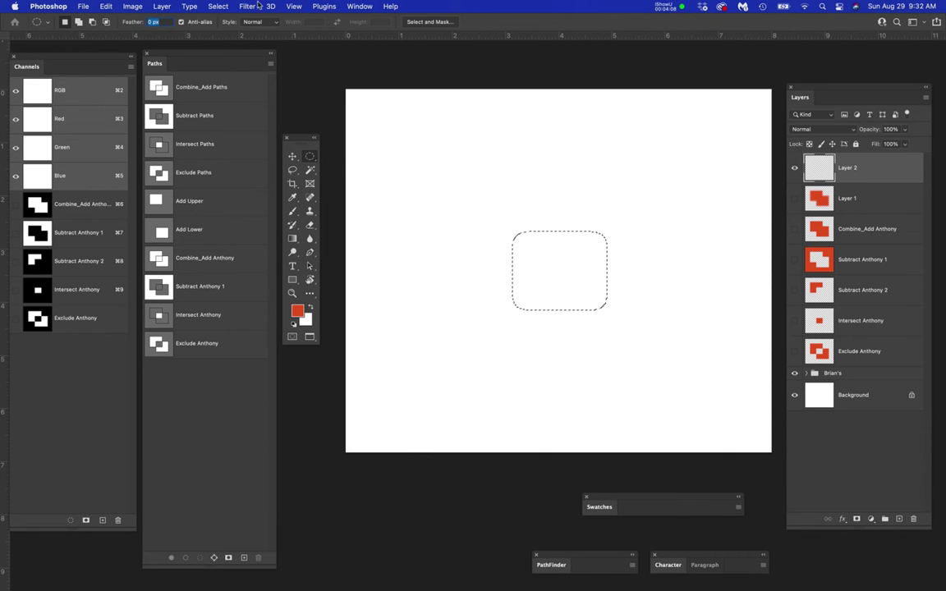
left_click_drag(217, 5, 152, 25)
left_click(150, 22)
key("super+d")
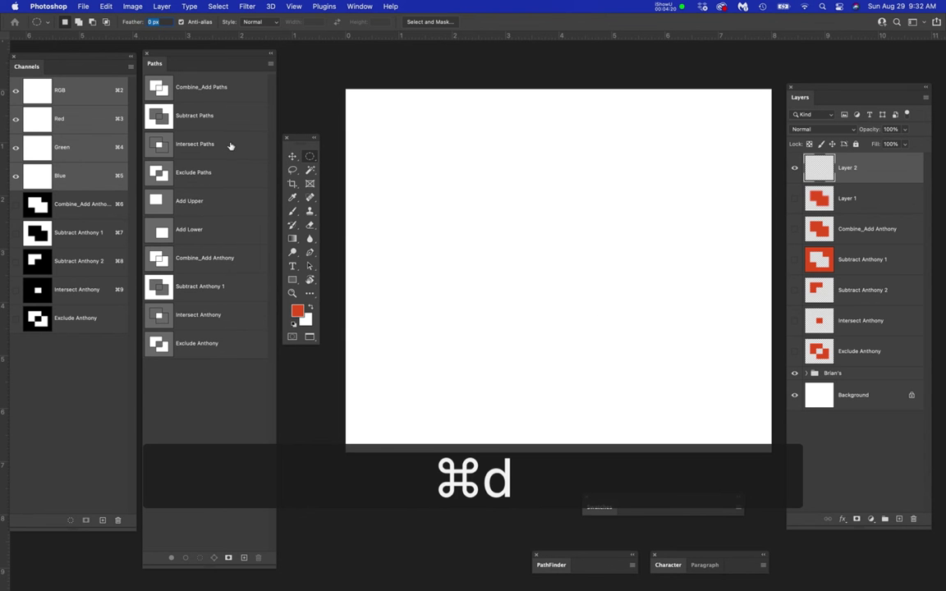
Step: Make a new anti-aliased selection from Intersect Paths with a feather radius of 0 pixels
left_click(231, 145)
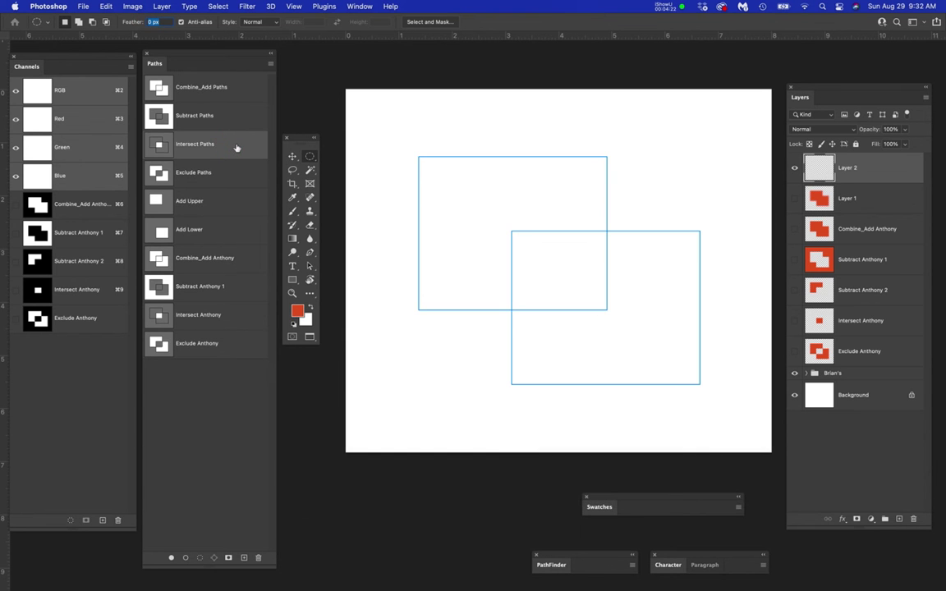
right_click(237, 145)
left_click(261, 177)
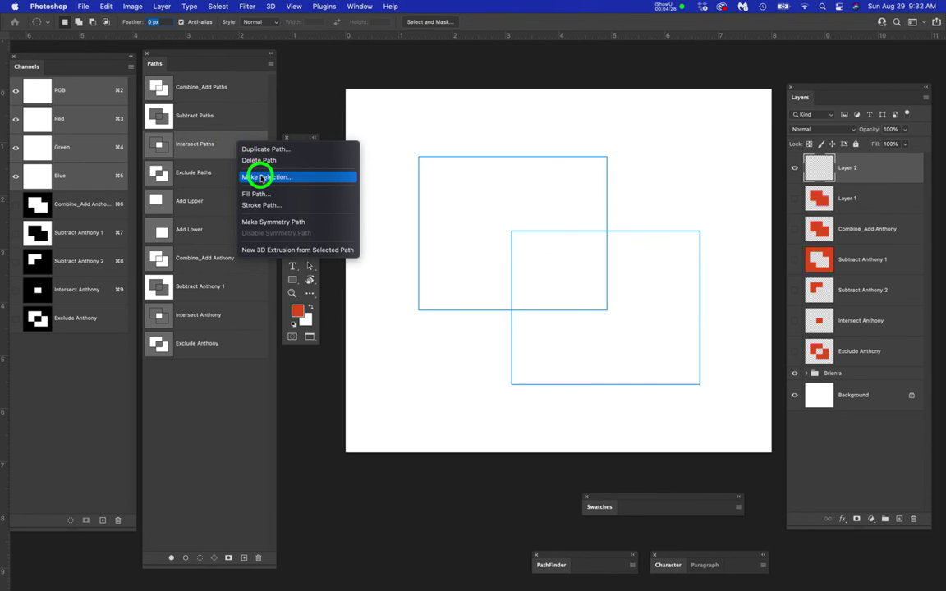
left_click_drag(471, 261, 457, 262)
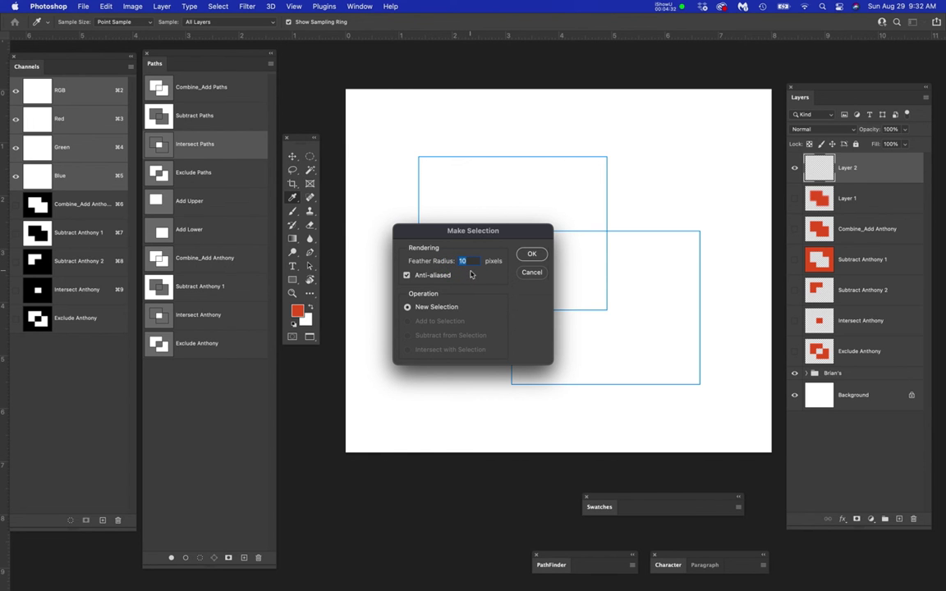
type("0")
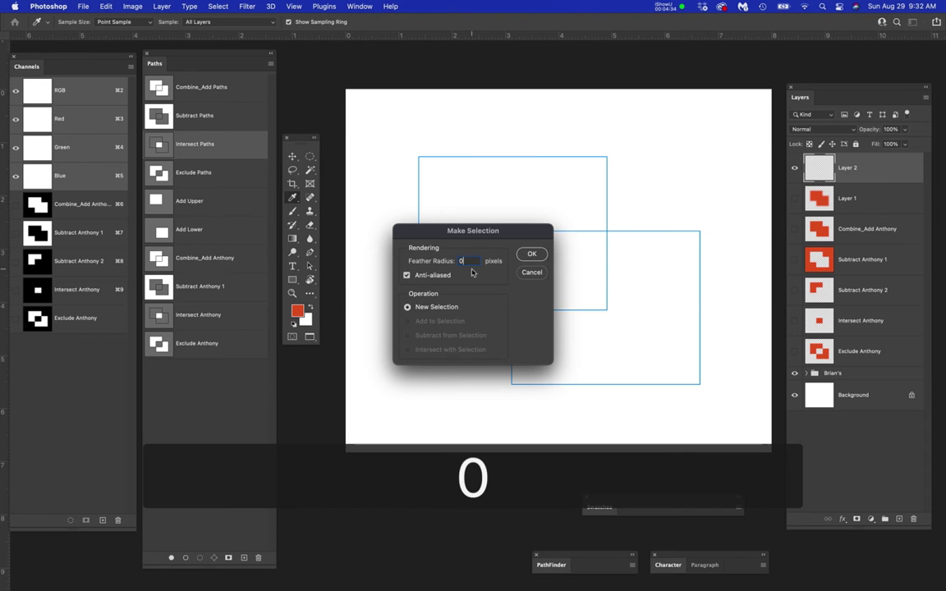
left_click(532, 254)
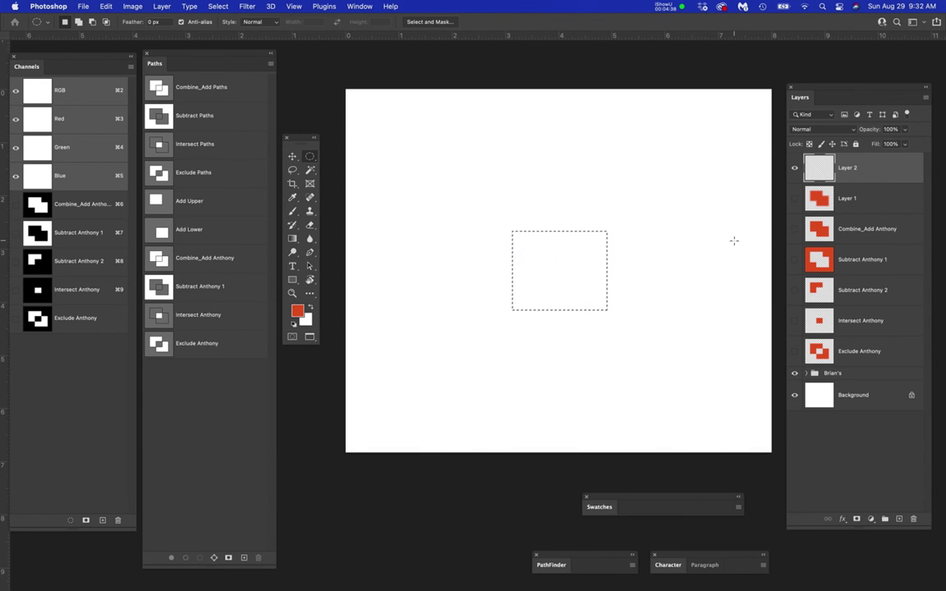
Step: Fill the hard-edged intersection on Layer 2 with the red foreground colour, deselect and hide the layer
key("alt+BackSpace")
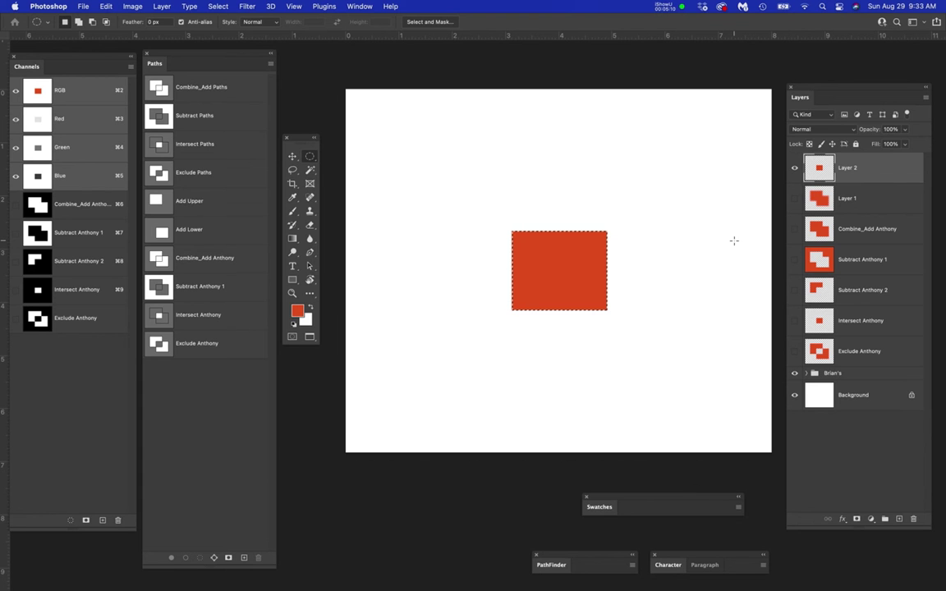
key("super+d")
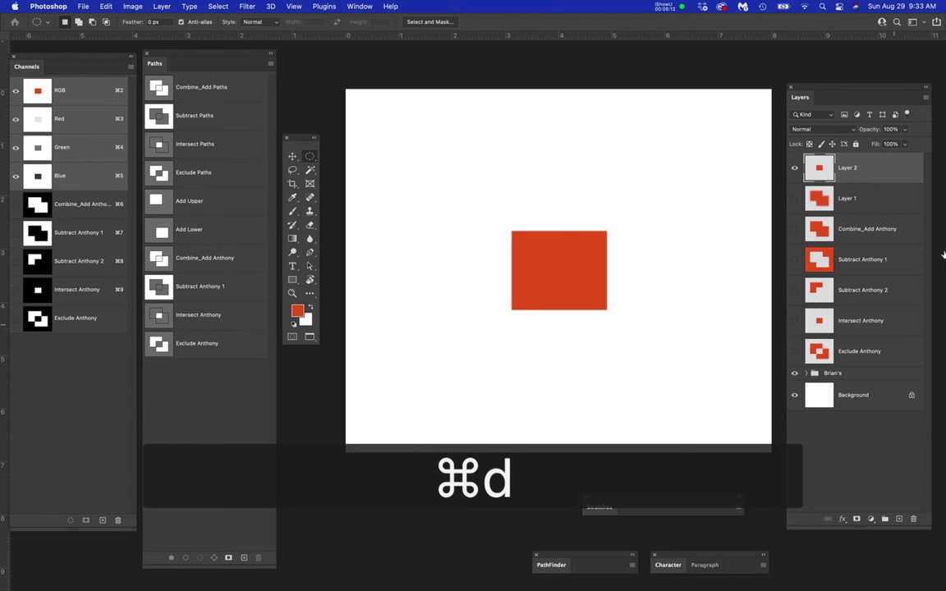
left_click(796, 168)
Step: Show the Subtract Anthony 2 layer, examine the matching alpha channel and return to the RGB composite
left_click(794, 290)
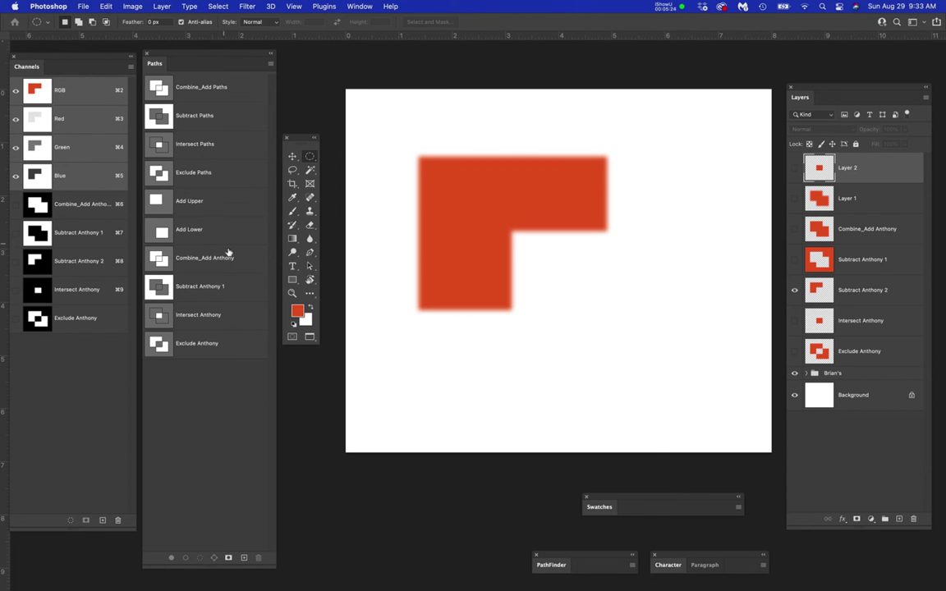
right_click(82, 260)
left_click(220, 356)
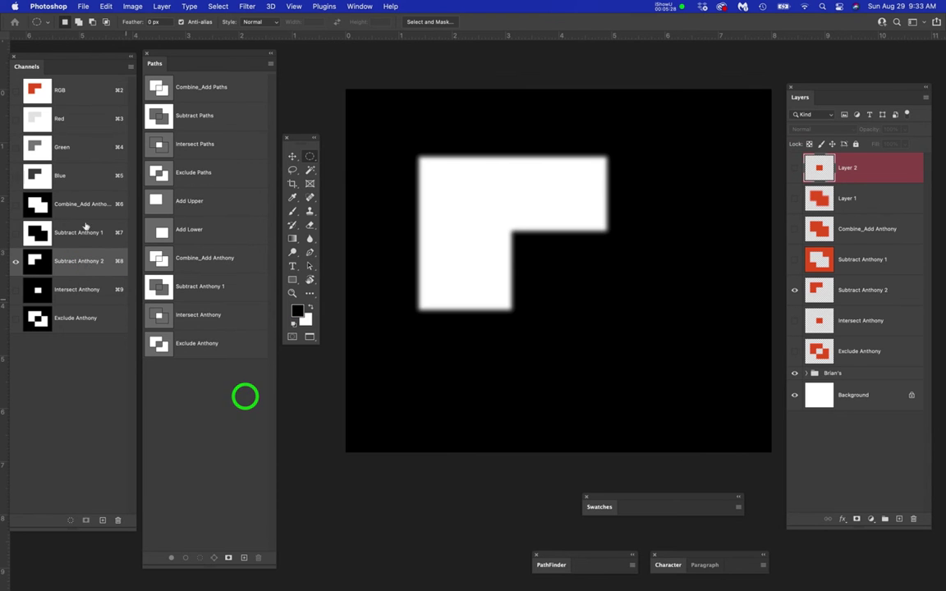
left_click(86, 84)
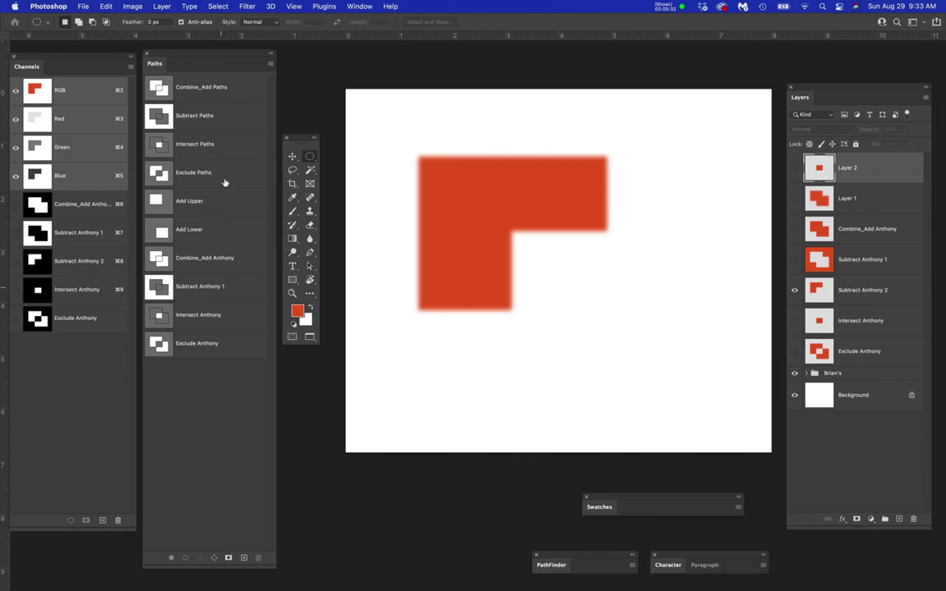
left_click(218, 86)
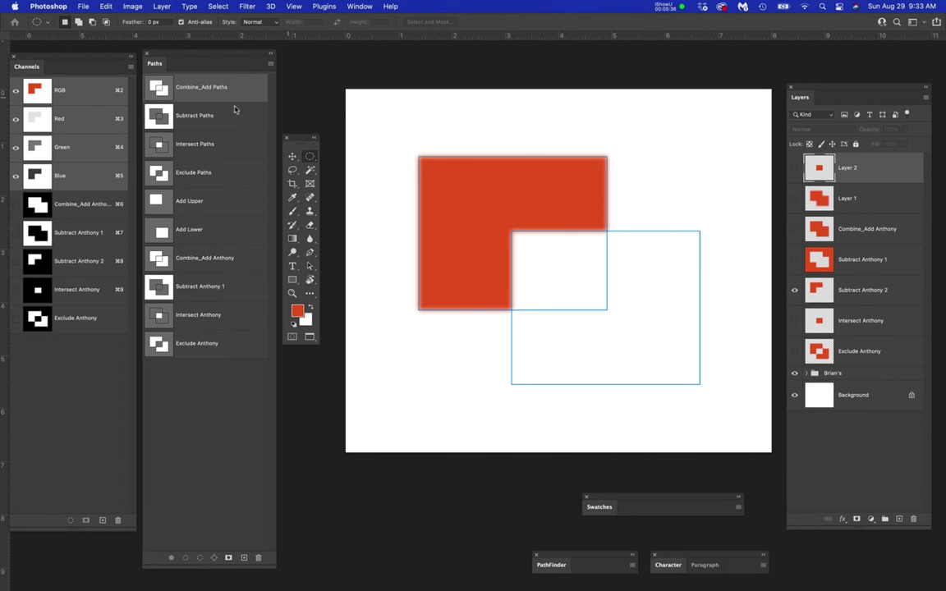
right_click(244, 86)
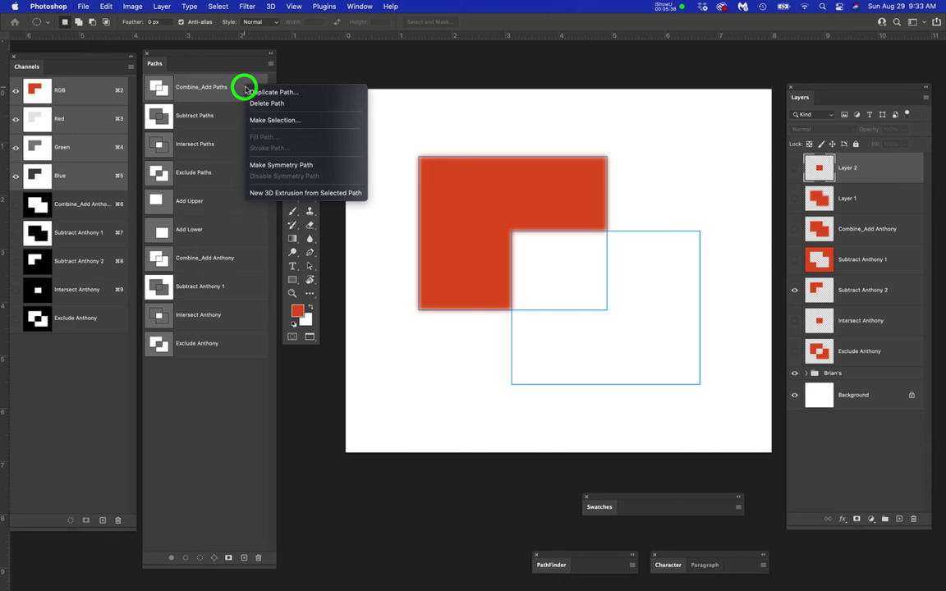
left_click(259, 120)
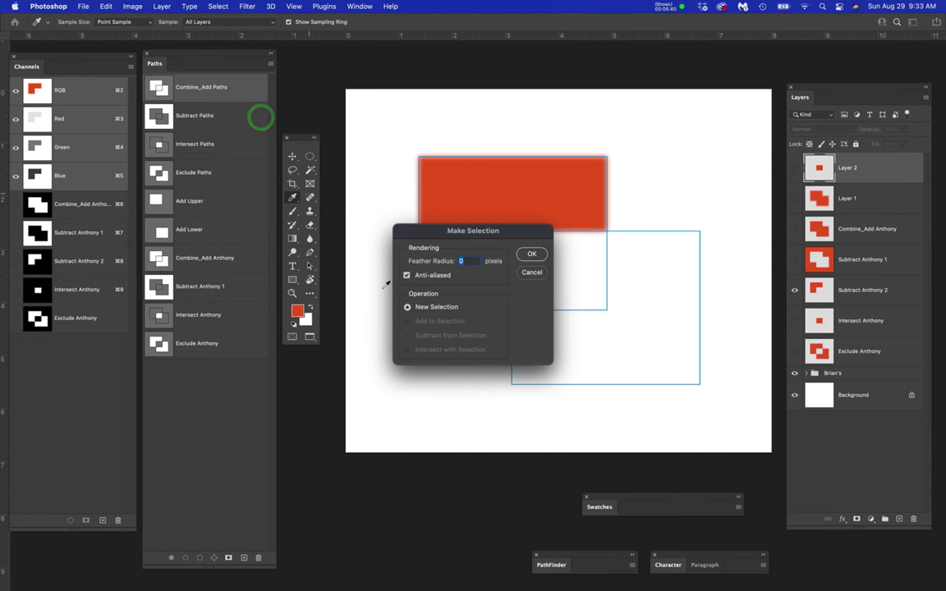
left_click_drag(470, 262, 454, 262)
left_click(532, 273)
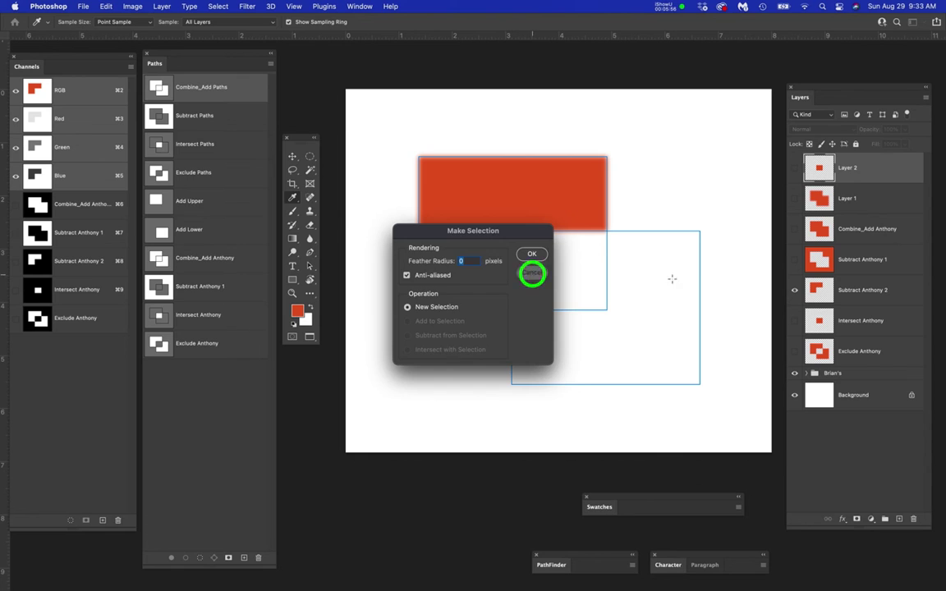